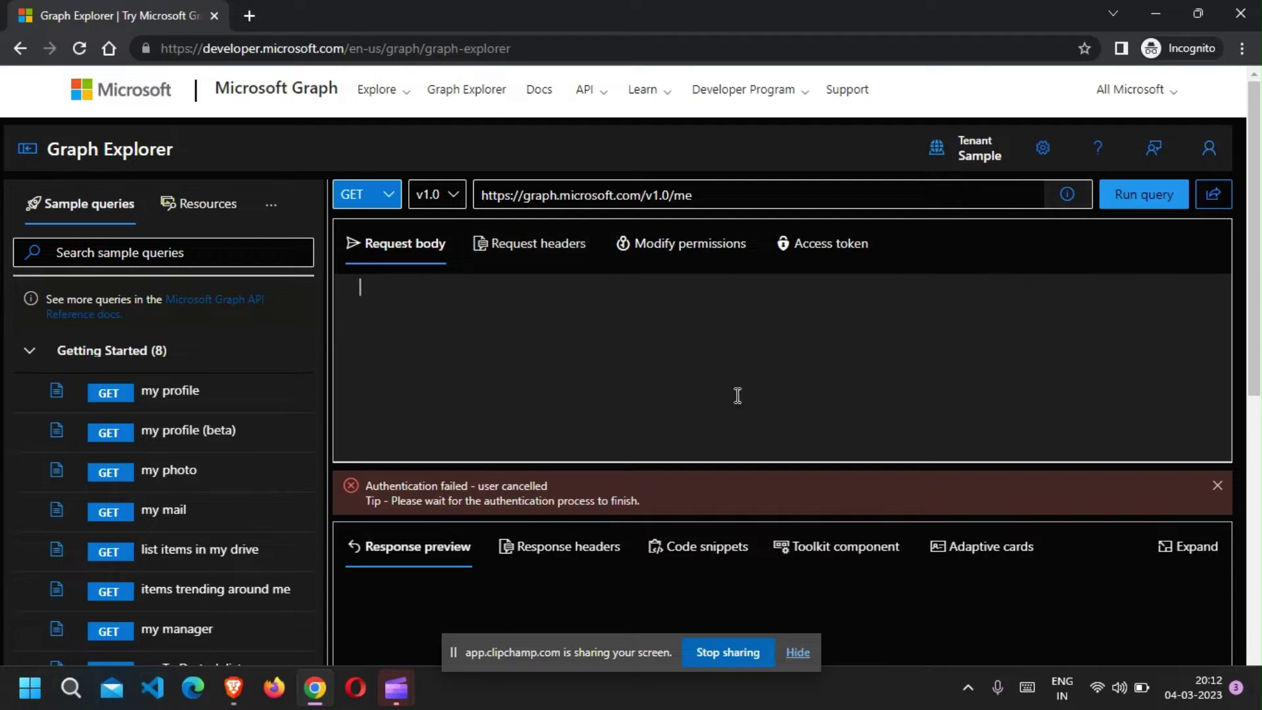
# Step: Bring up the Microsoft sign-in window from Graph Explorer
pyautogui.click(713, 296)
# Step: Sign in with the organisation account's email and password, choosing Yes to stay signed in
pyautogui.click(1210, 148)
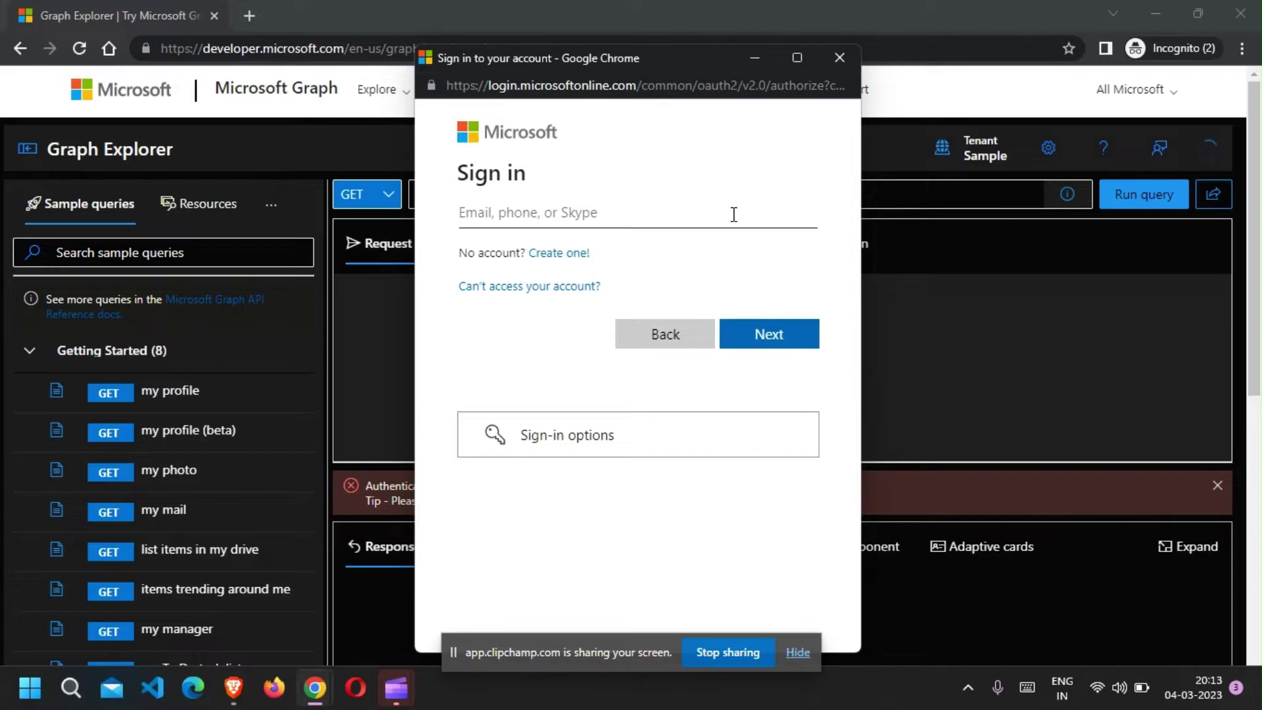
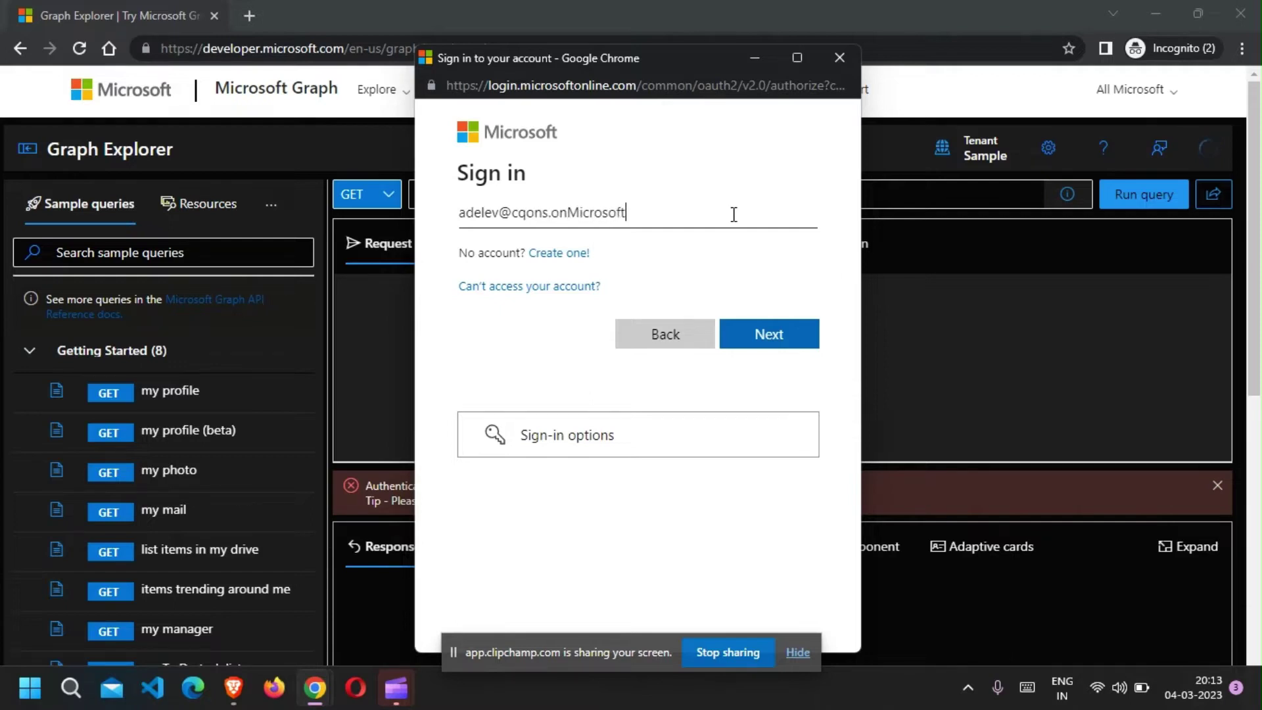
pyautogui.press('Return')
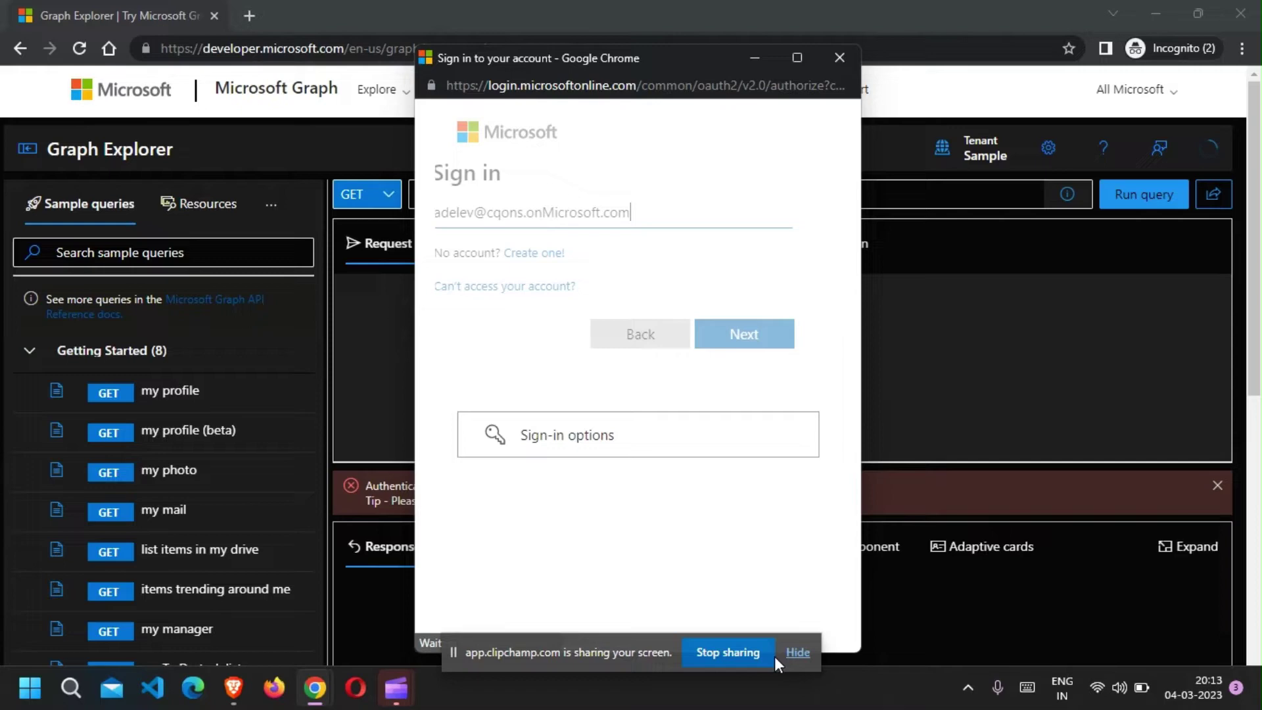
pyautogui.click(798, 652)
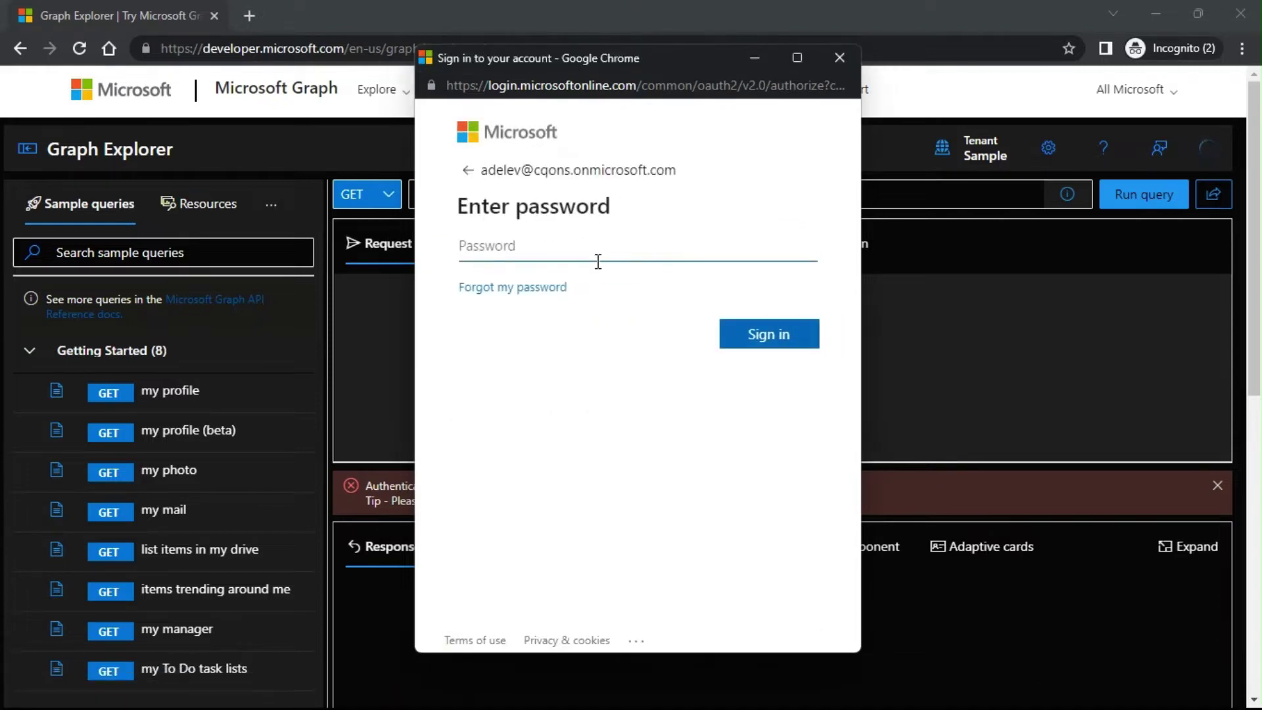
pyautogui.click(593, 251)
pyautogui.write('•••••')
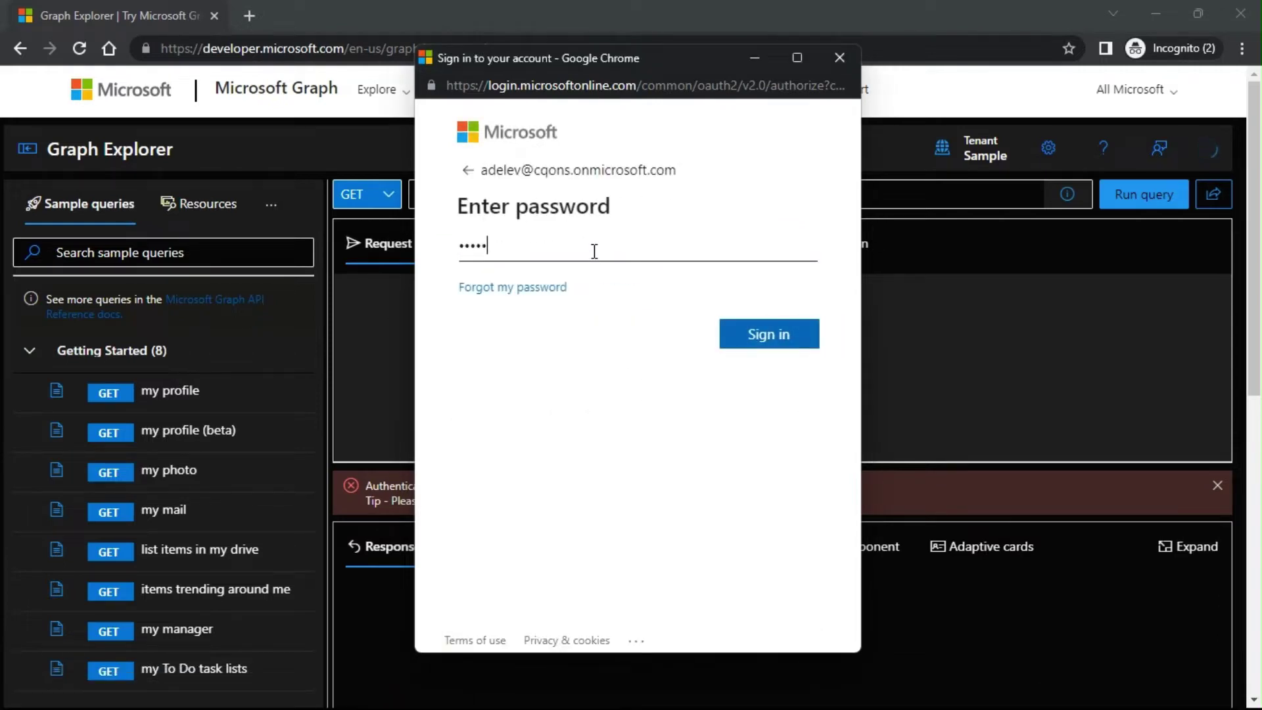
pyautogui.write('•••••••')
pyautogui.write('•')
pyautogui.press('Return')
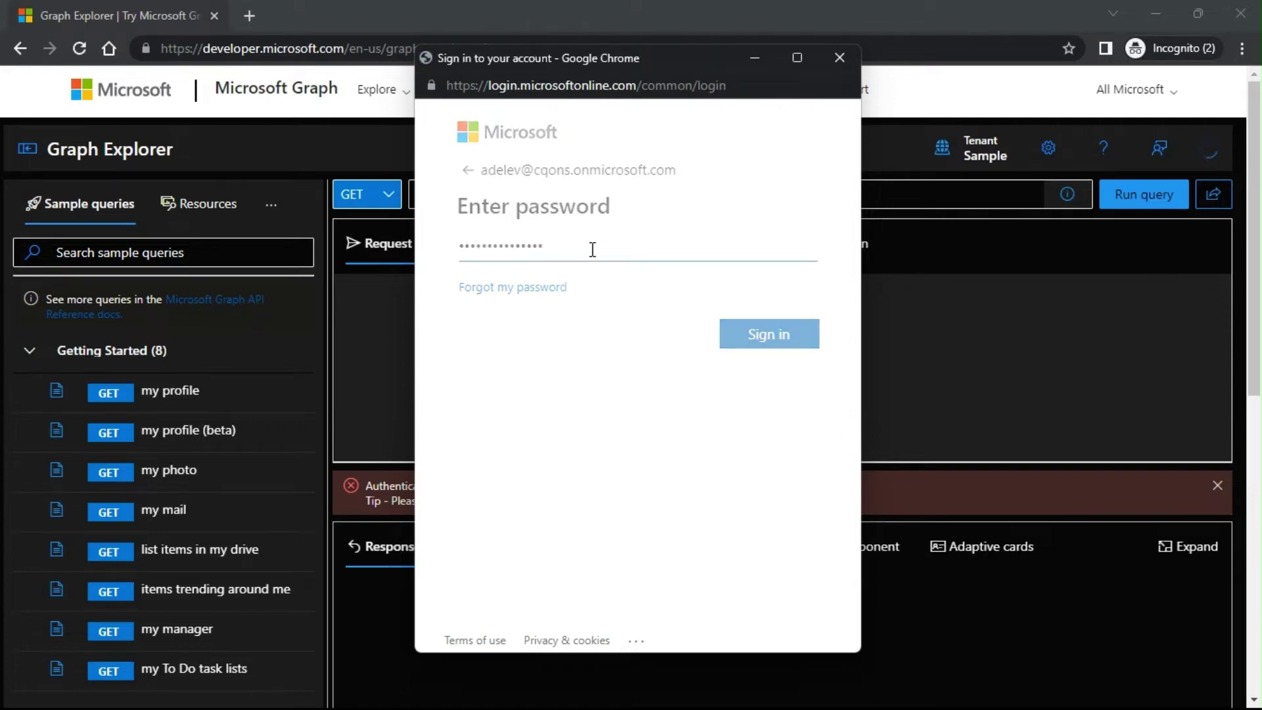
pyautogui.click(735, 353)
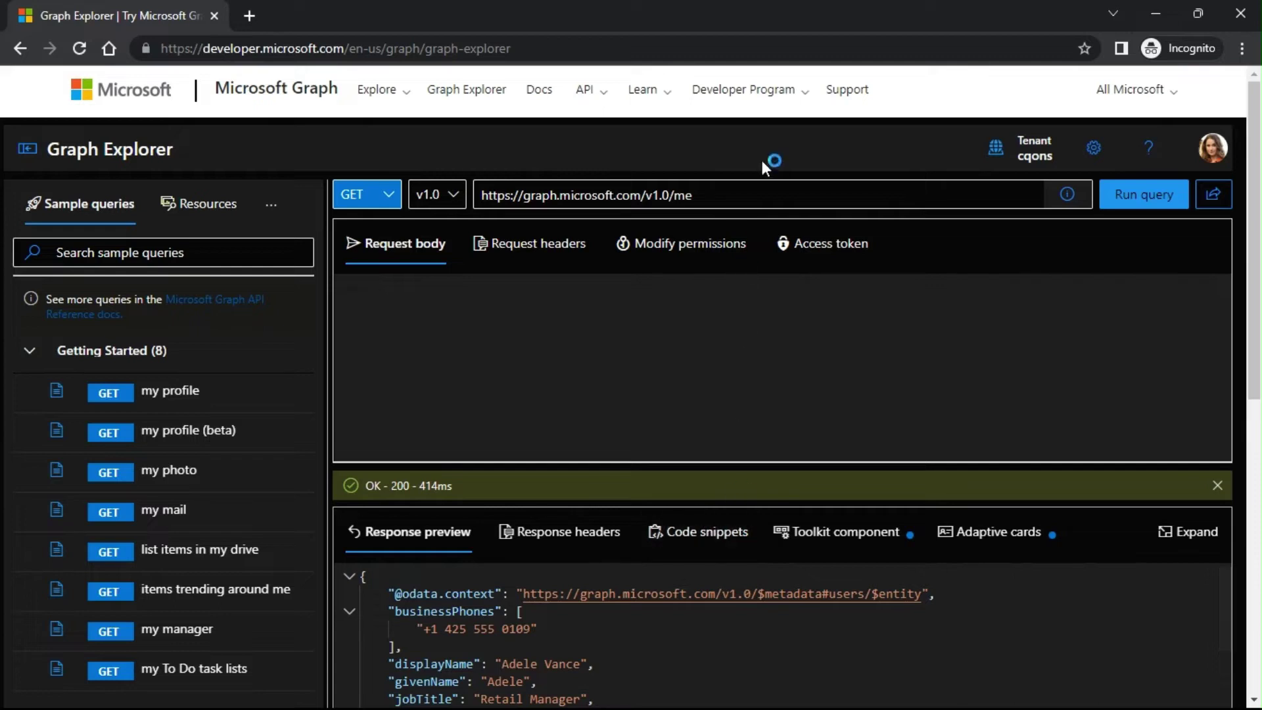
# Step: Delete 'me' from the request URL to switch it to the users endpoint
pyautogui.click(795, 192)
pyautogui.press('BackSpace')
pyautogui.press('BackSpace')
pyautogui.write('user')
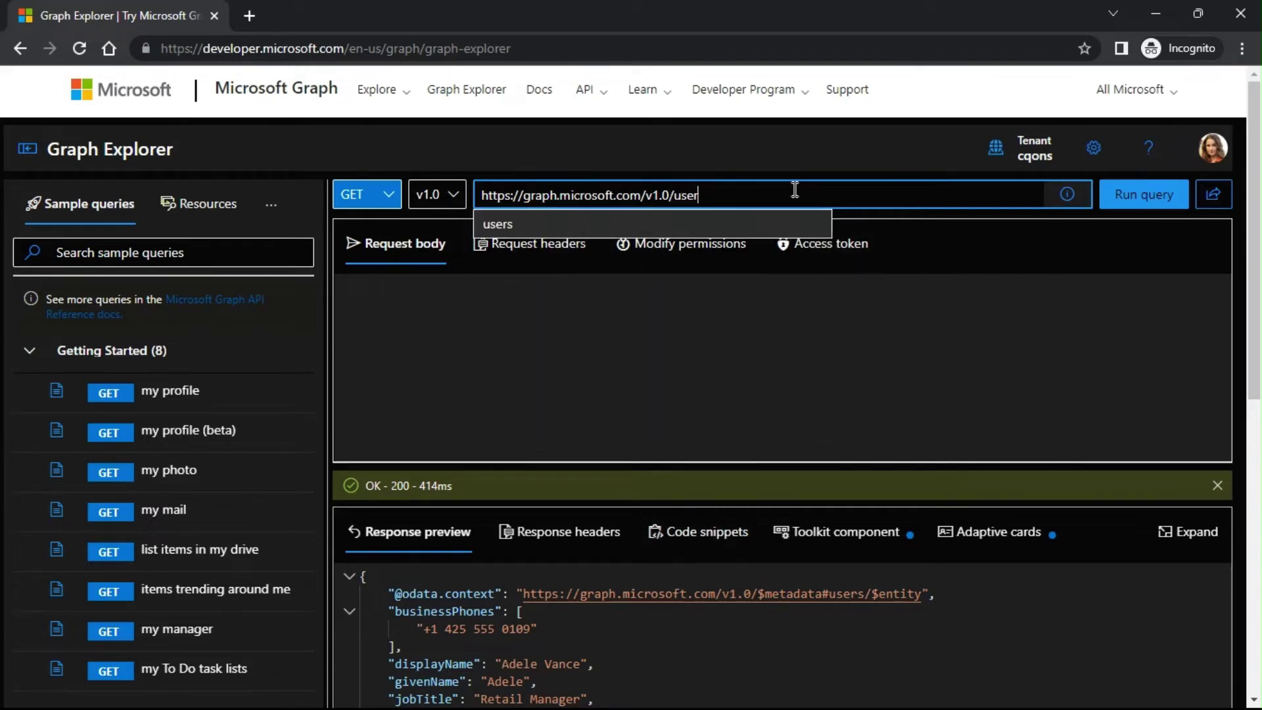
pyautogui.write('s')
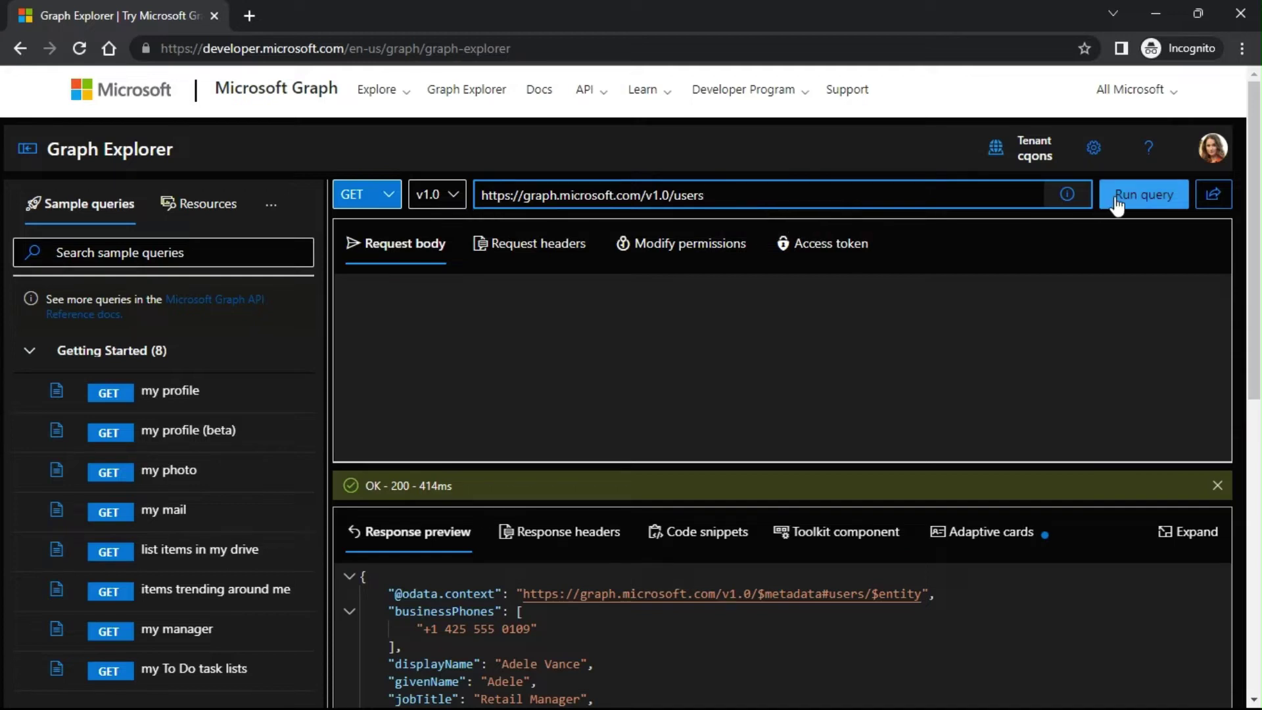
pyautogui.click(1135, 195)
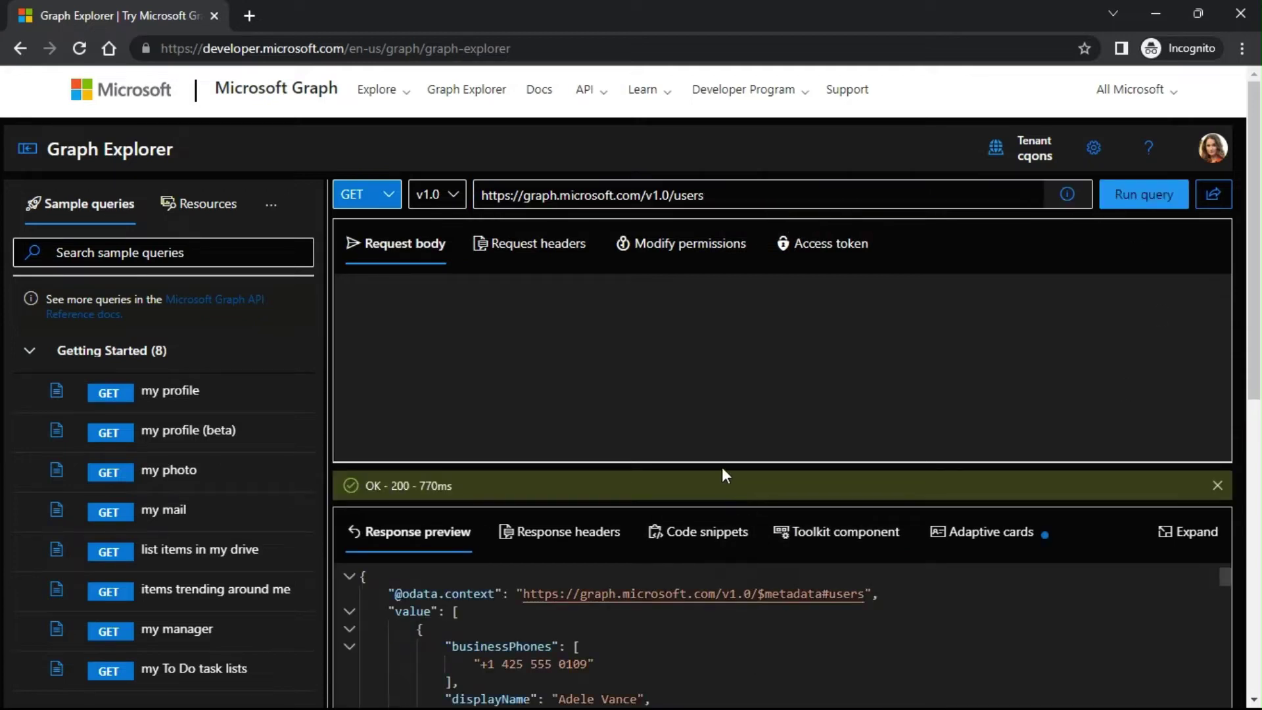
pyautogui.scroll(-2, 667, 614)
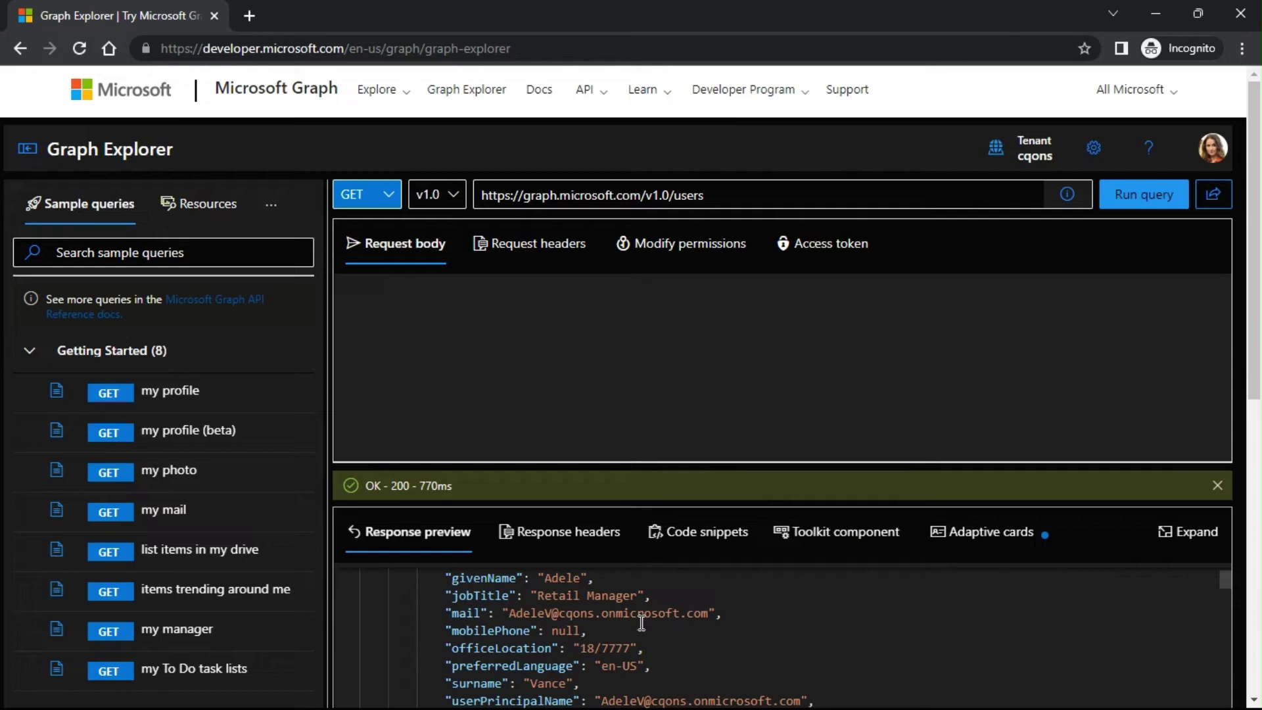
pyautogui.scroll(-5, 638, 617)
pyautogui.scroll(-1, 638, 617)
pyautogui.scroll(-1, 608, 637)
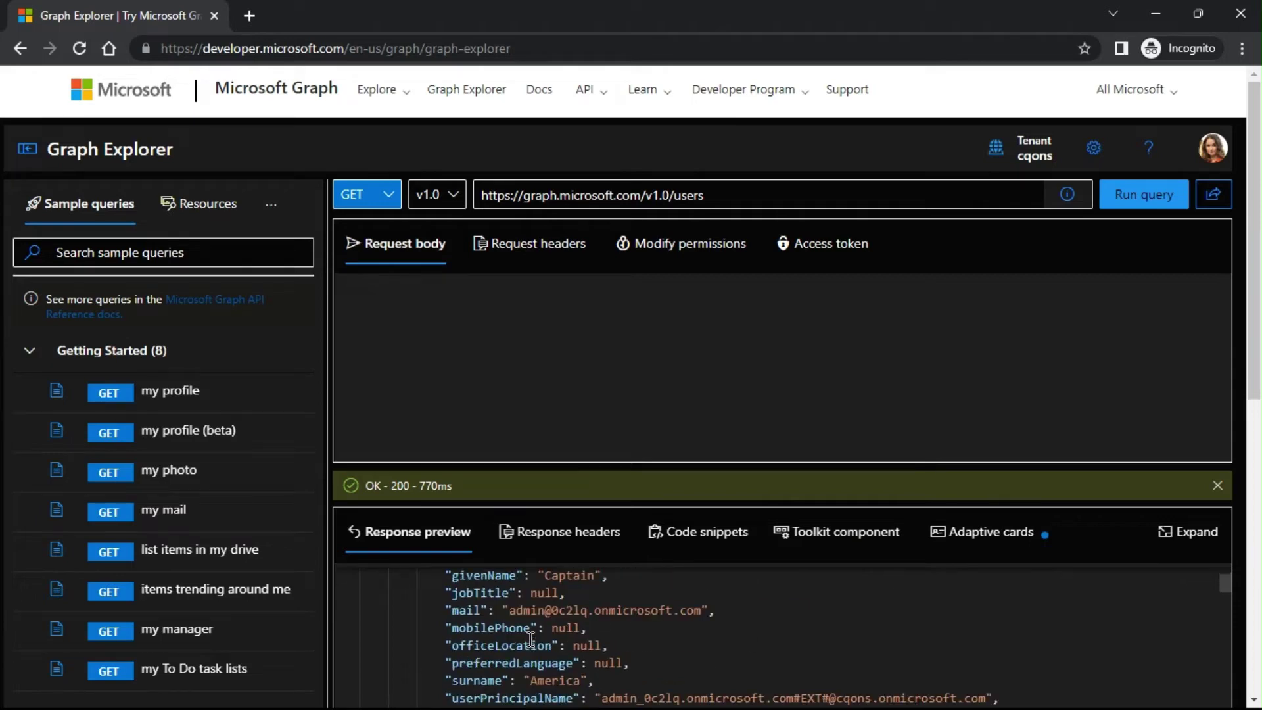
pyautogui.scroll(-2, 553, 639)
pyautogui.scroll(-3, 530, 640)
pyautogui.scroll(-1, 531, 639)
pyautogui.scroll(-1, 531, 639)
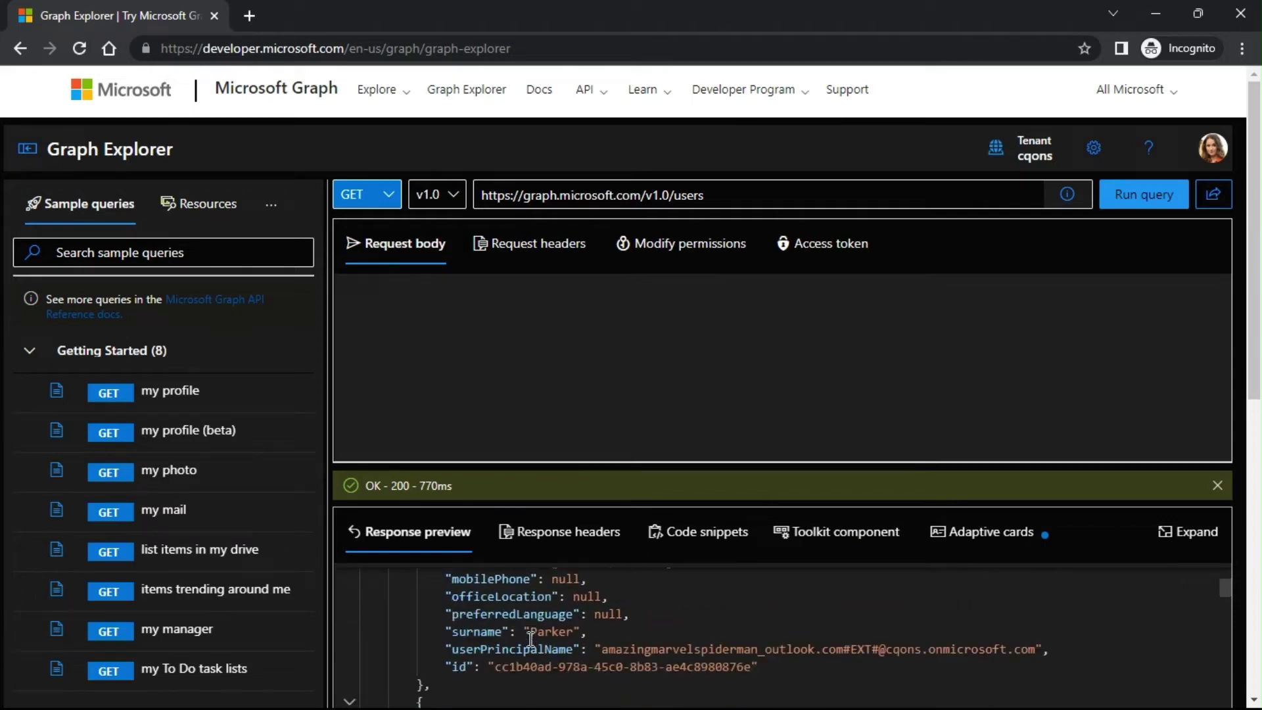
pyautogui.scroll(-3, 531, 639)
pyautogui.scroll(-1, 531, 639)
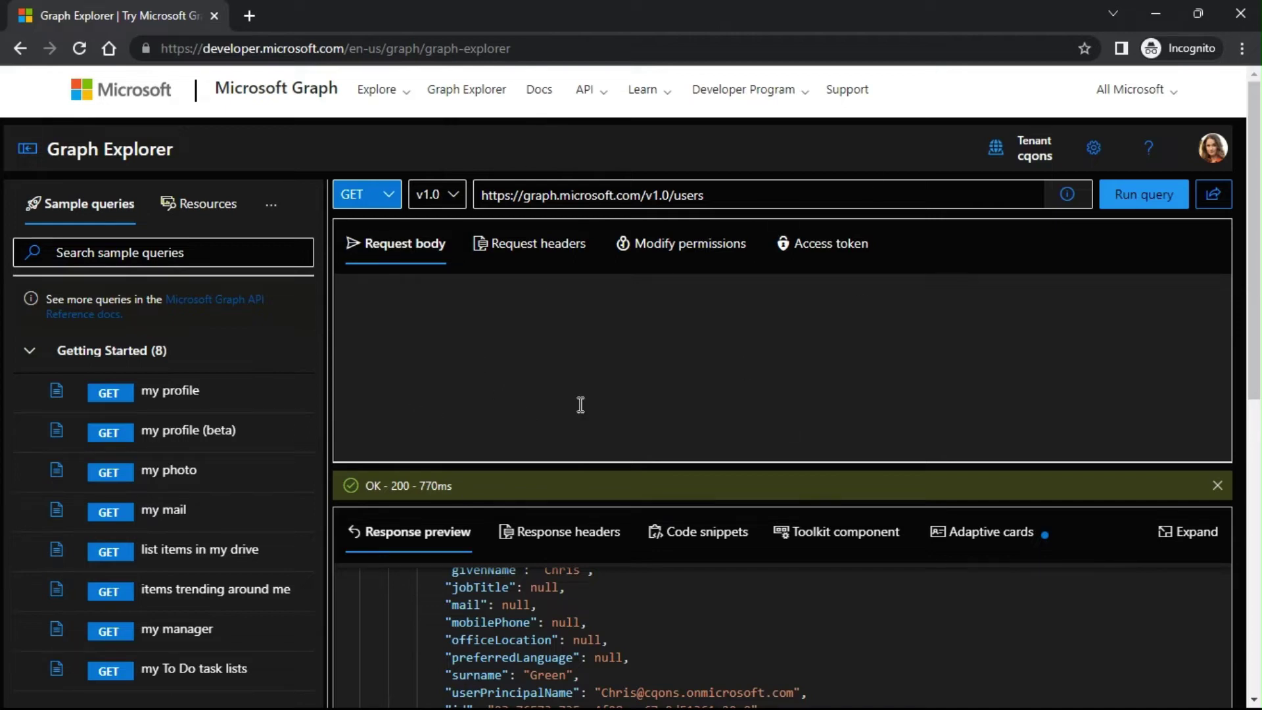
pyautogui.scroll(2, 580, 646)
pyautogui.scroll(2, 581, 646)
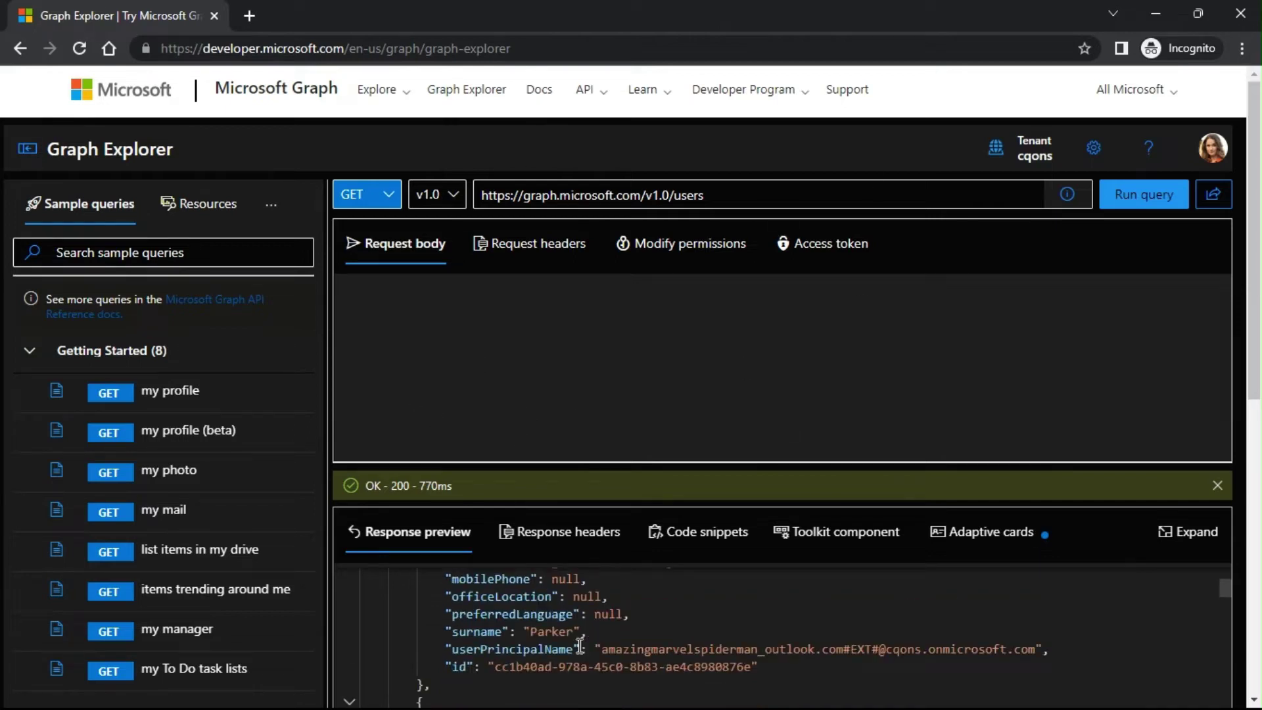
pyautogui.scroll(3, 580, 643)
pyautogui.scroll(1, 580, 644)
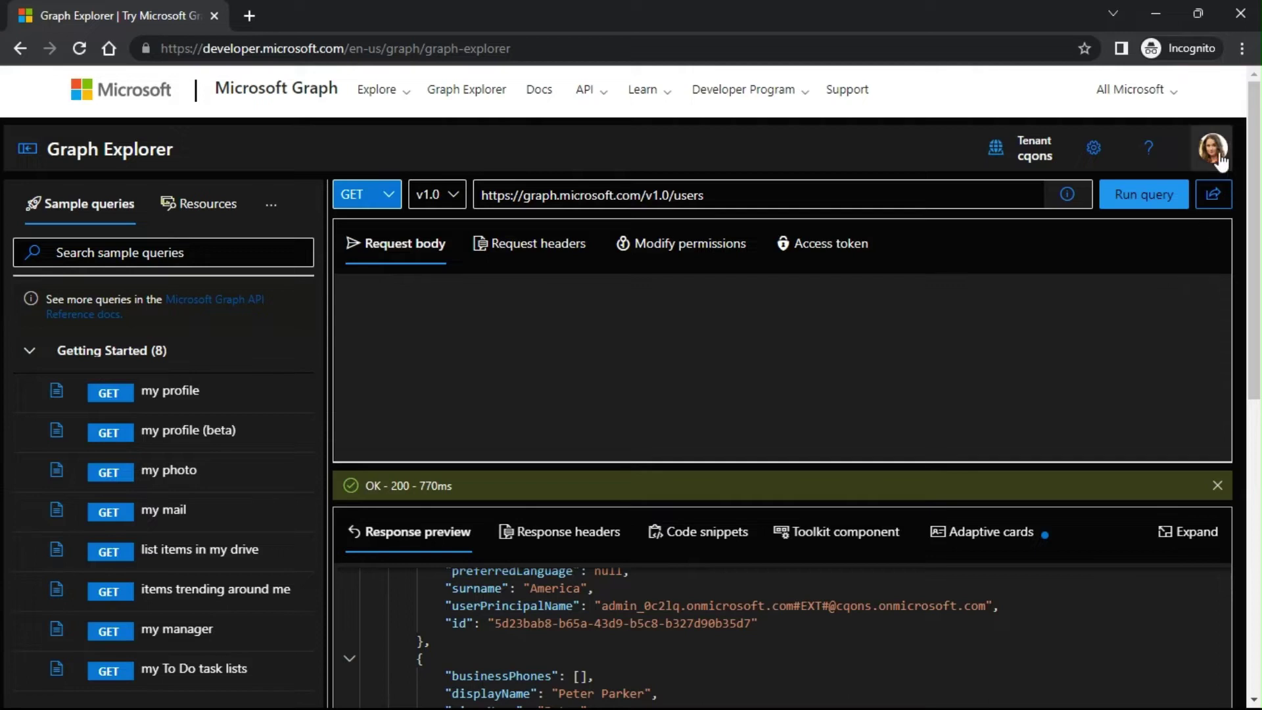
pyautogui.scroll(2, 523, 592)
pyautogui.scroll(1, 513, 599)
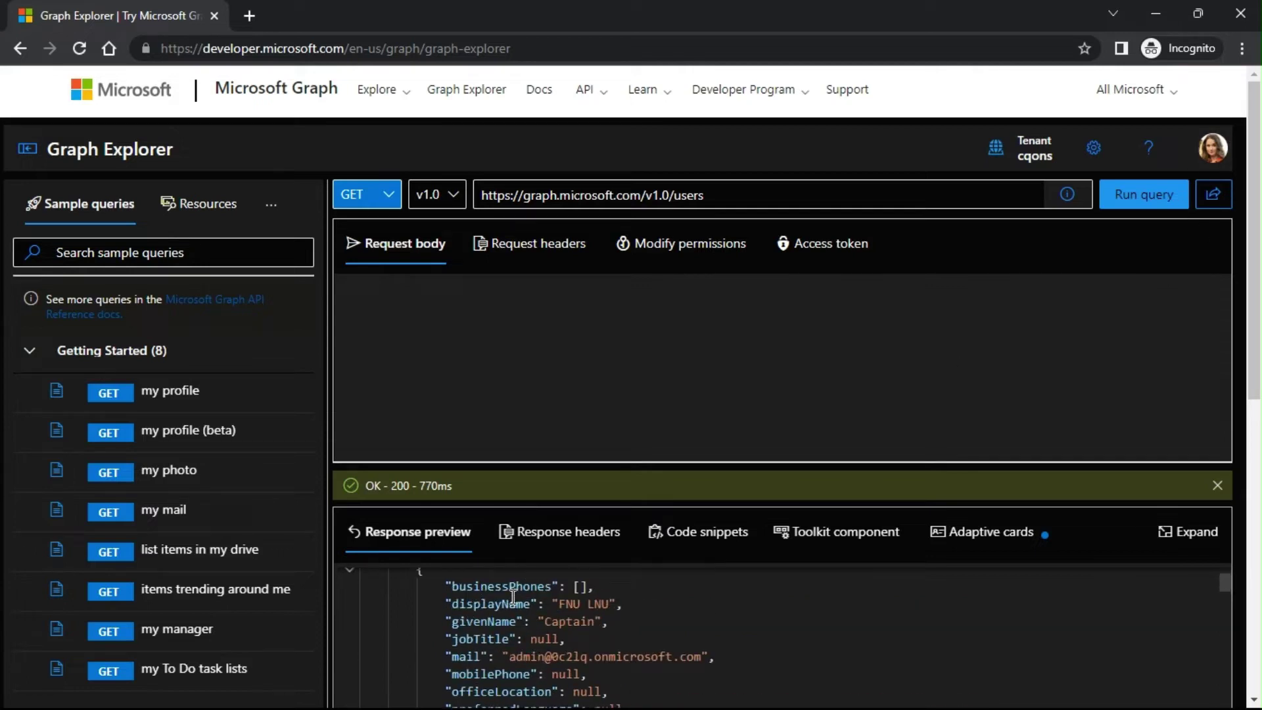
pyautogui.scroll(2, 513, 596)
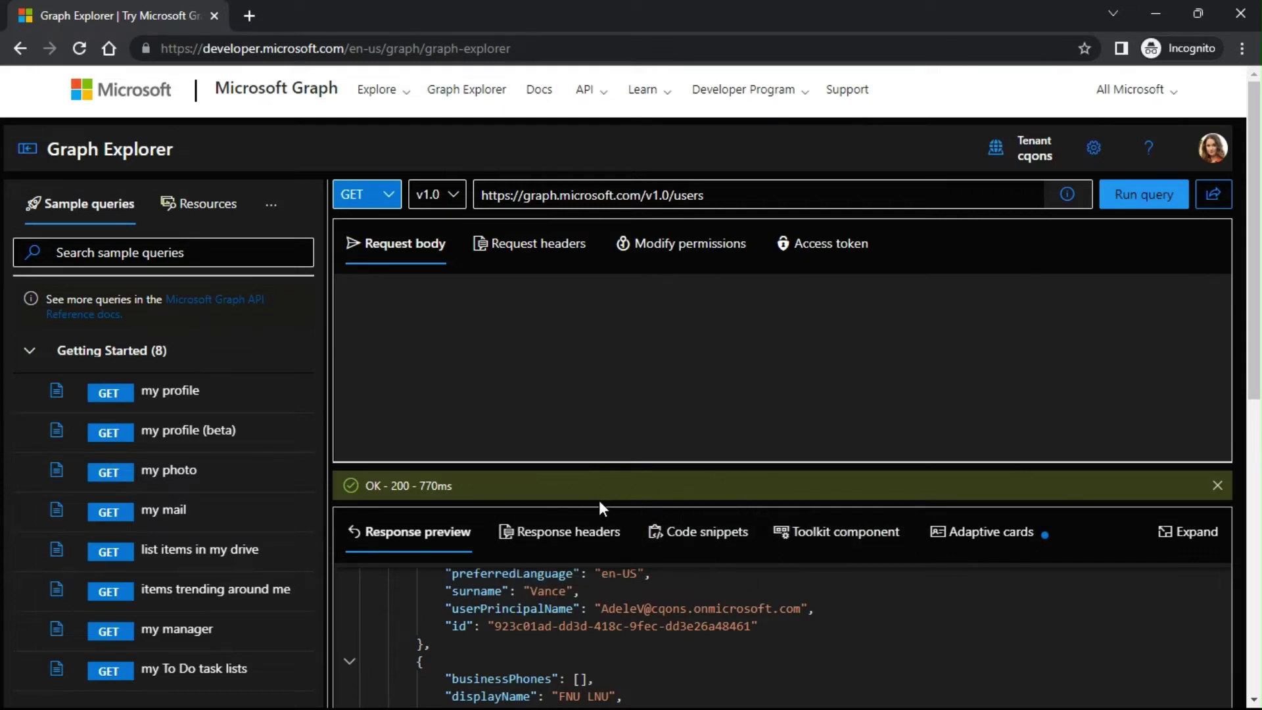
pyautogui.scroll(3, 614, 642)
pyautogui.scroll(2, 618, 643)
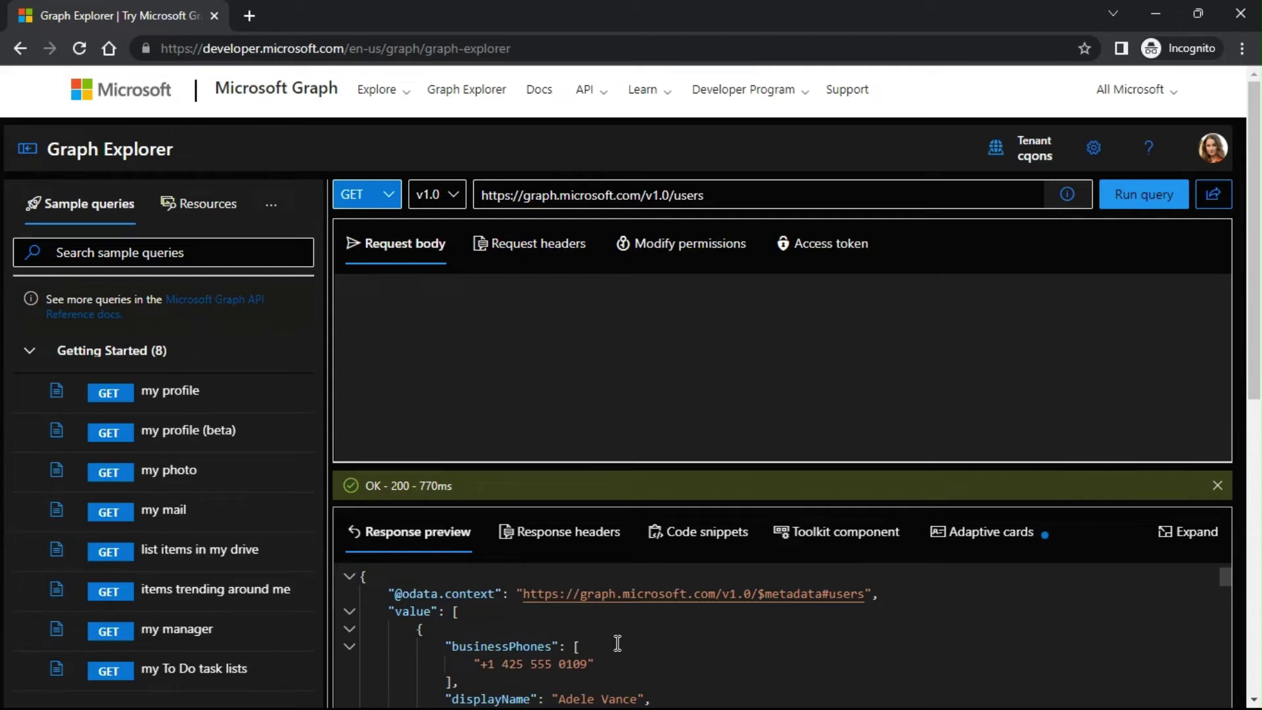
pyautogui.scroll(-3, 617, 643)
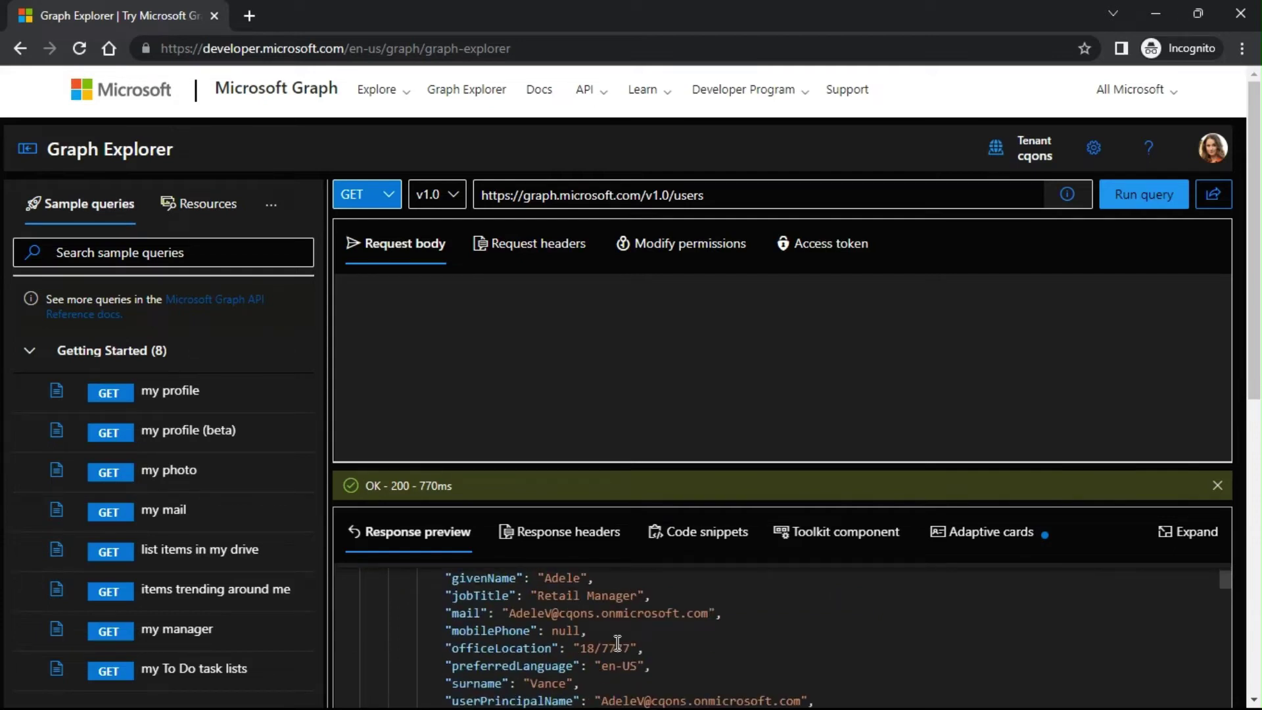
# Step: Switch to and activate the 'Home - Microsoft Azure' browser window
pyautogui.hotkey('alt', 'Tab')
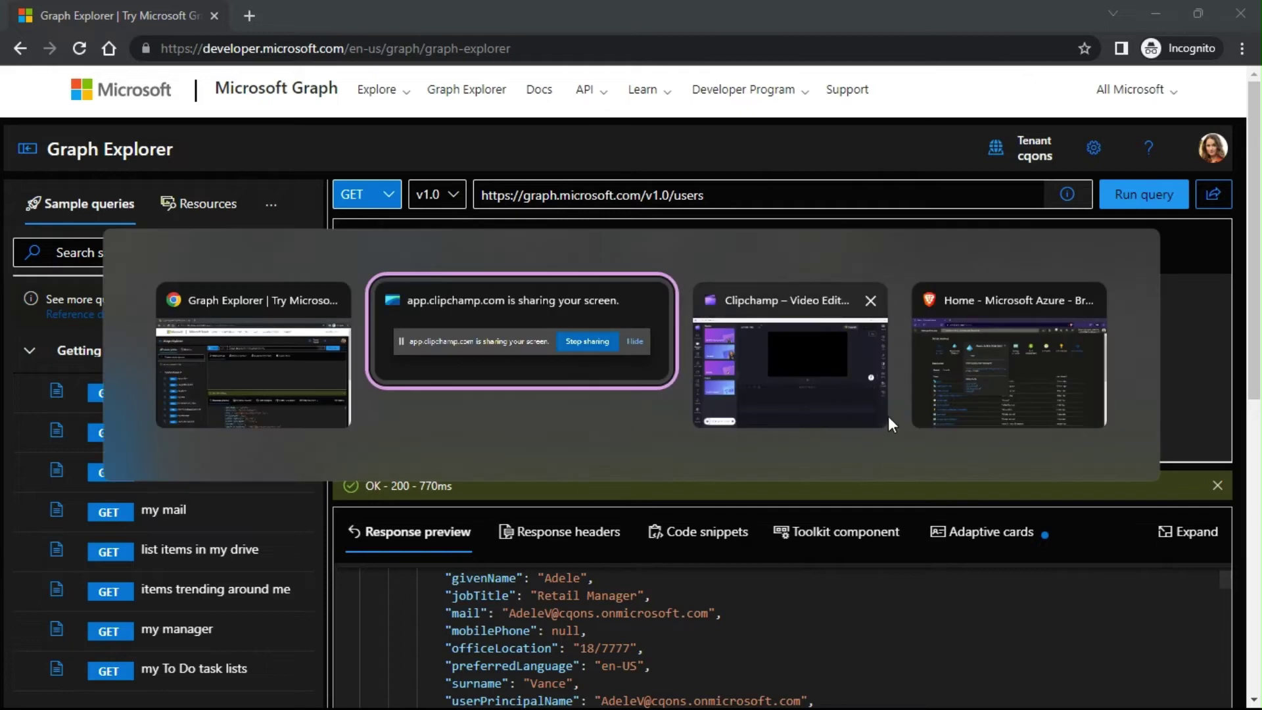
pyautogui.hotkey('alt', 'Tab')
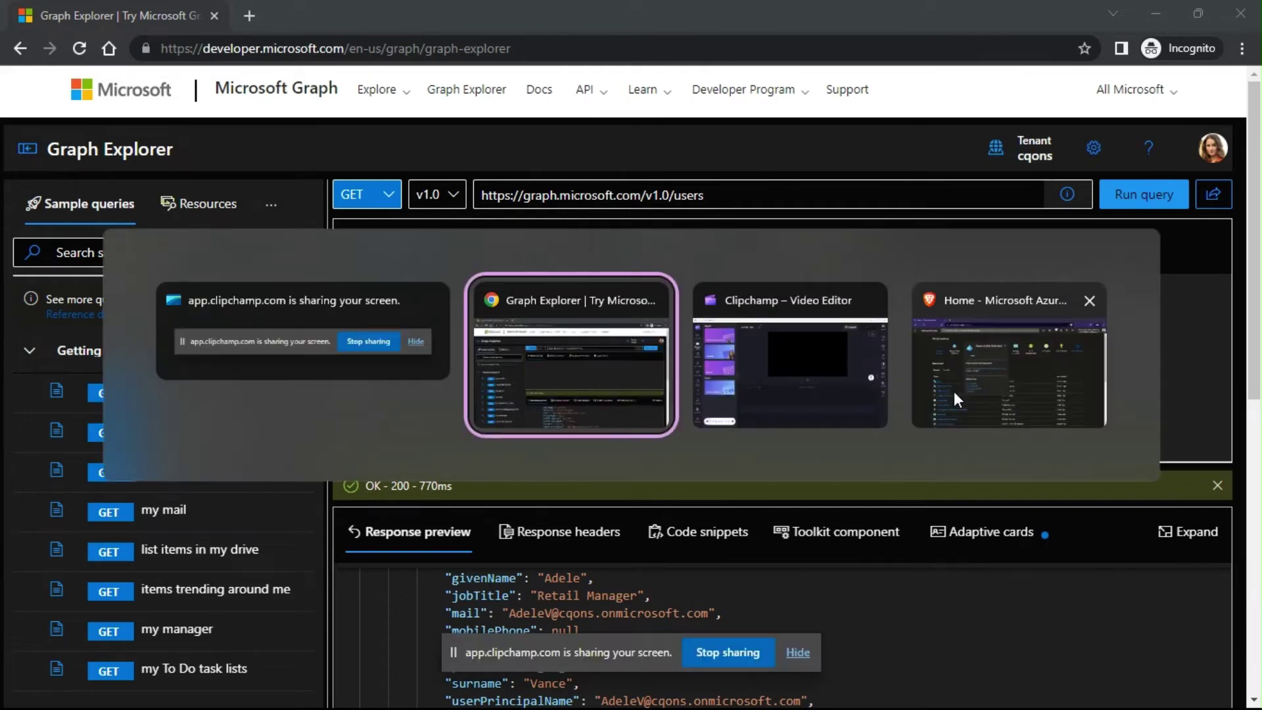
pyautogui.click(954, 389)
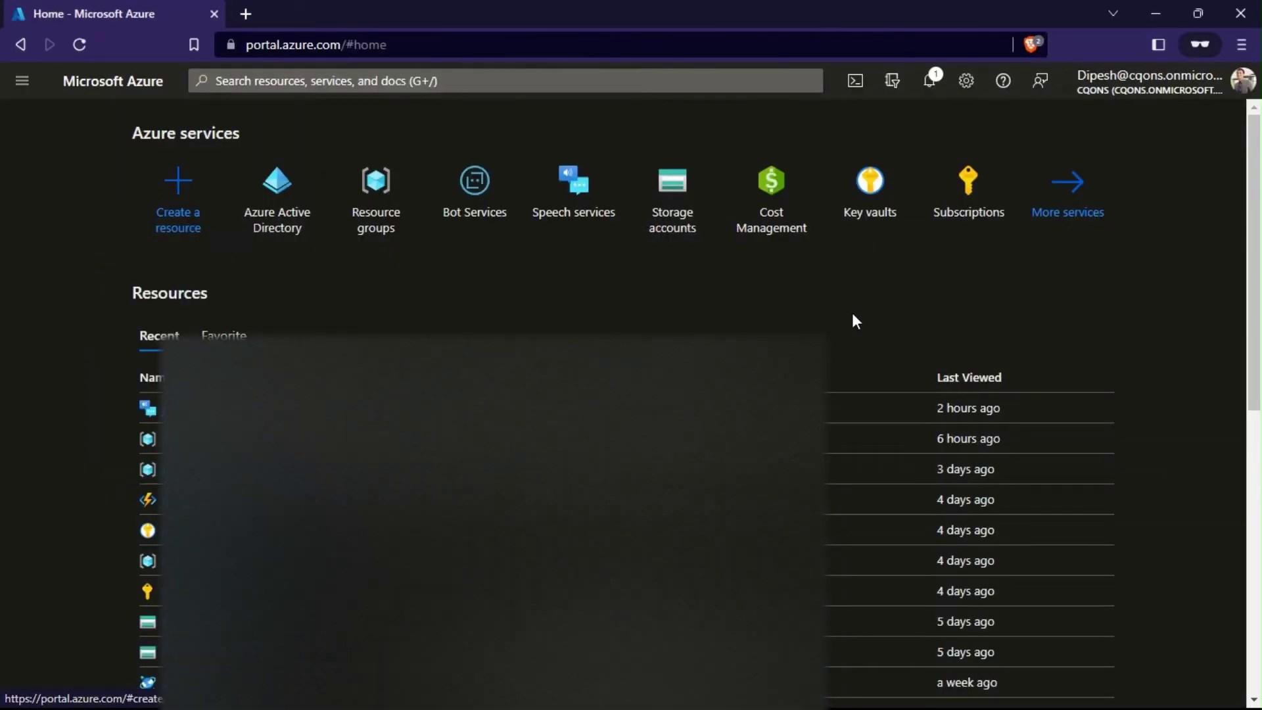
pyautogui.click(473, 8)
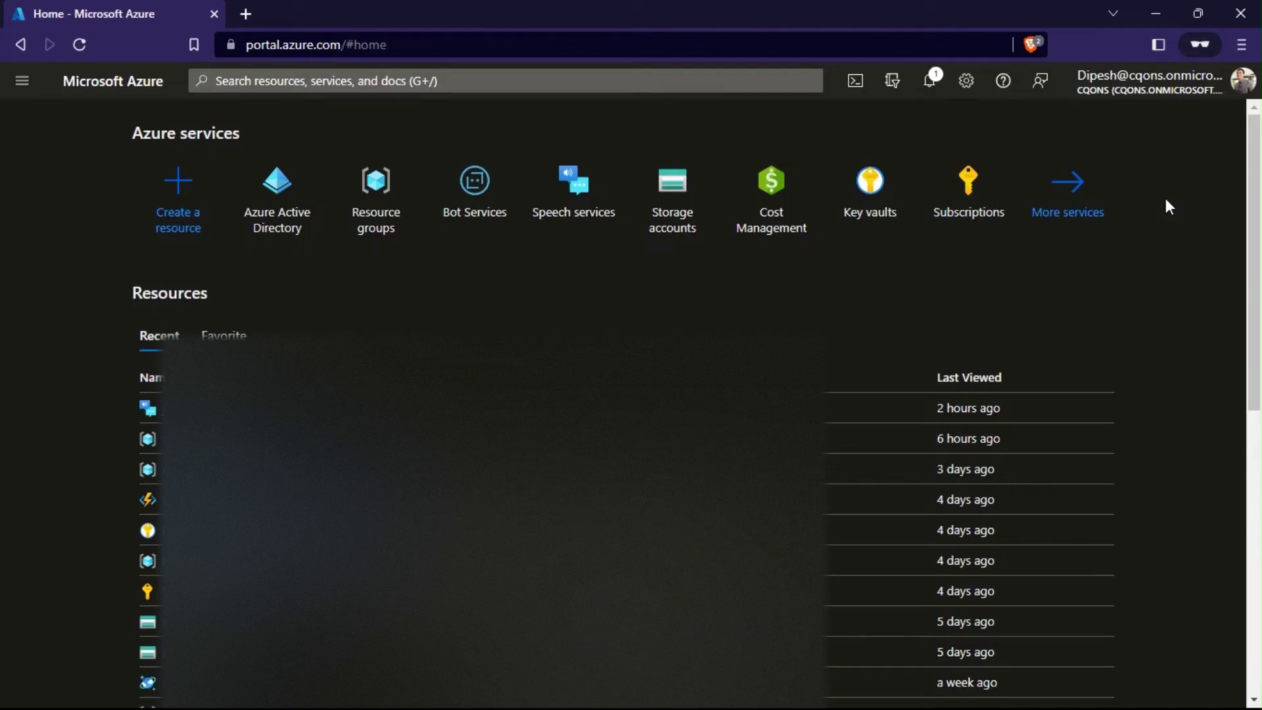
# Step: Go to Azure Active Directory's Enterprise applications and search for 'graph ex'
pyautogui.click(280, 204)
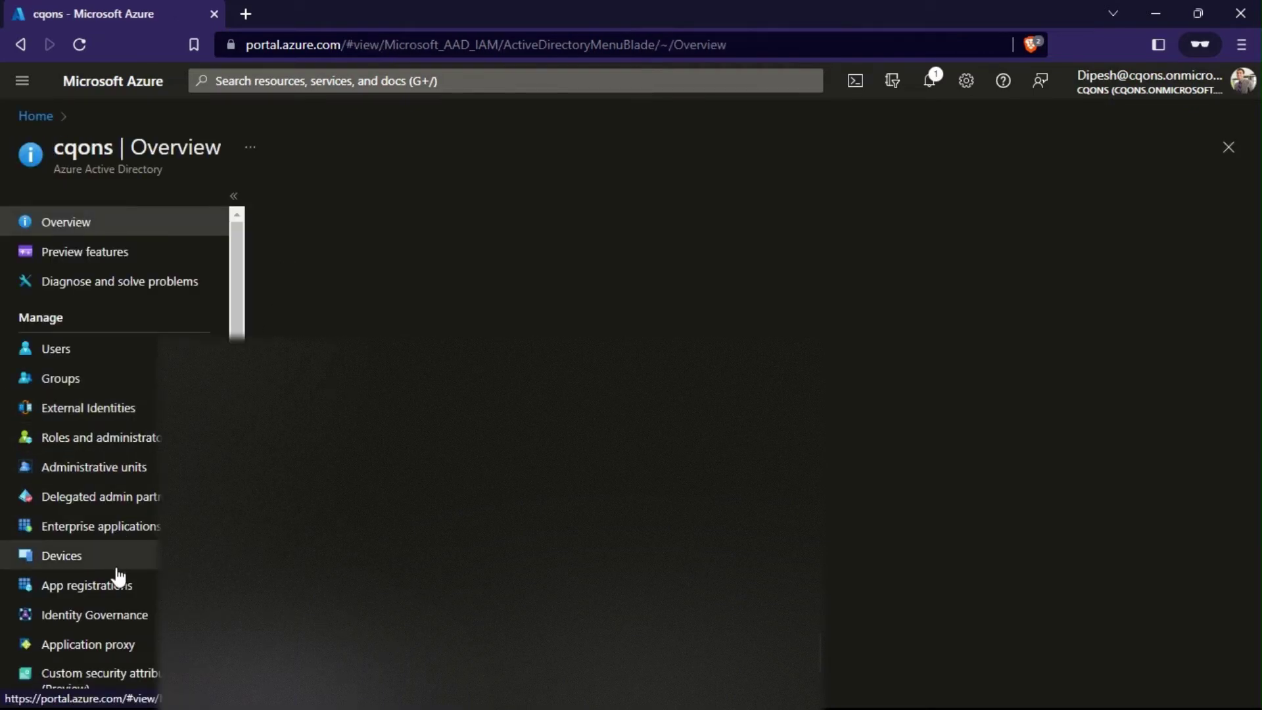
pyautogui.click(115, 588)
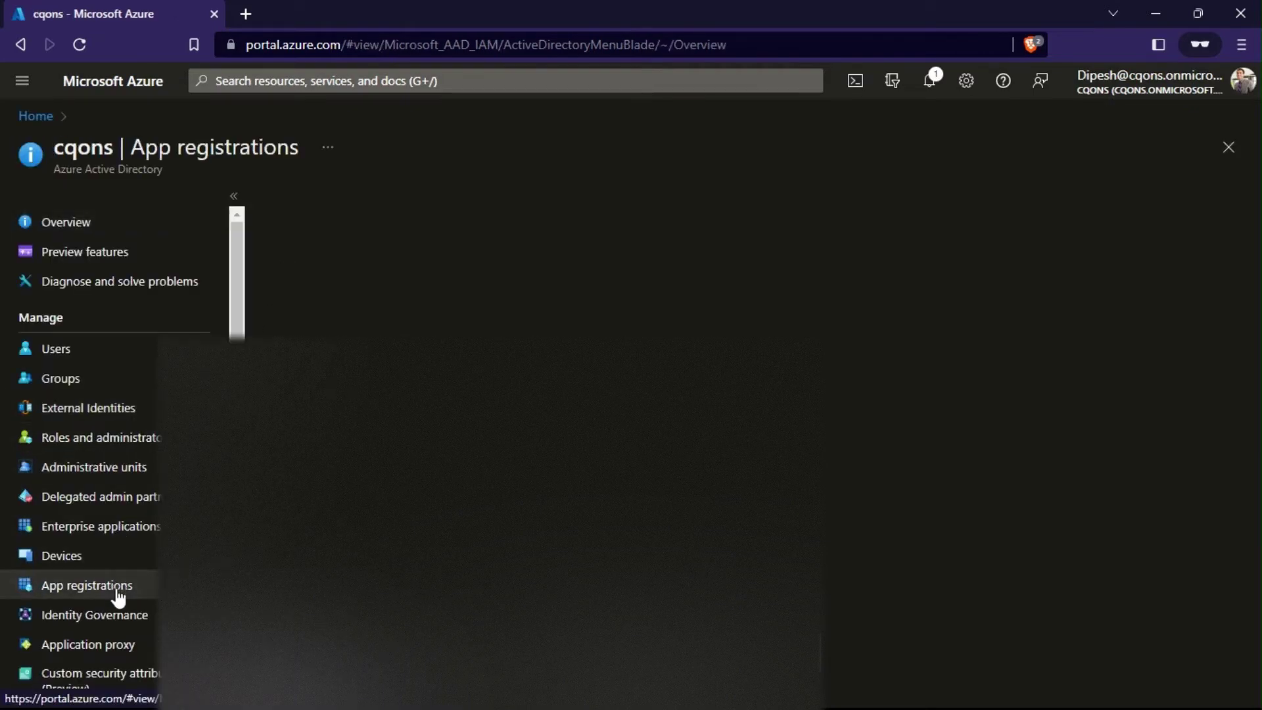
pyautogui.click(112, 537)
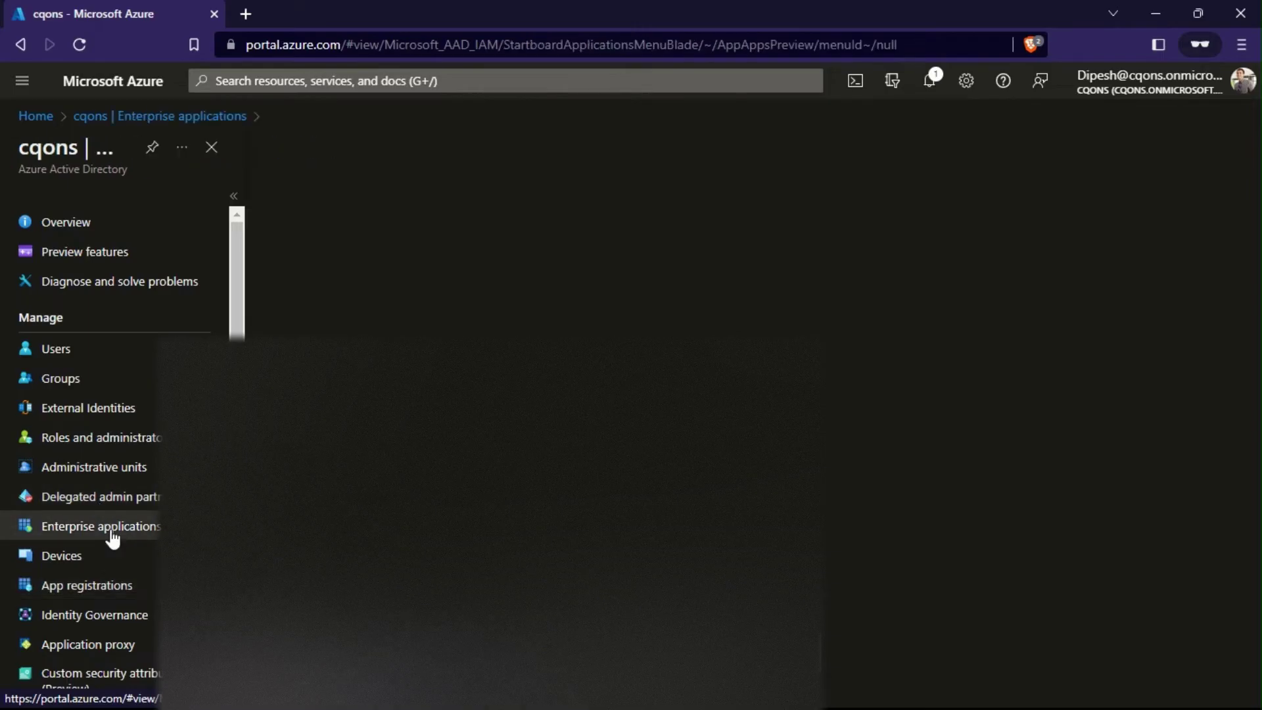
pyautogui.click(332, 319)
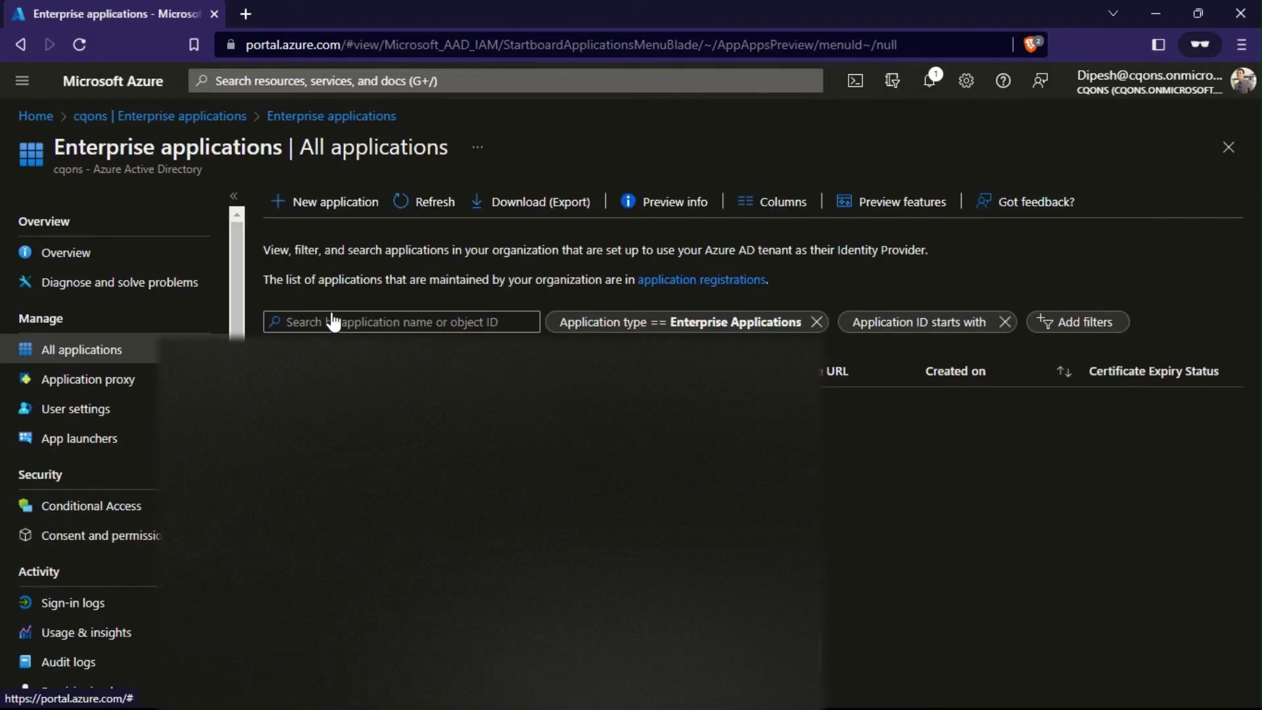
pyautogui.write('graph')
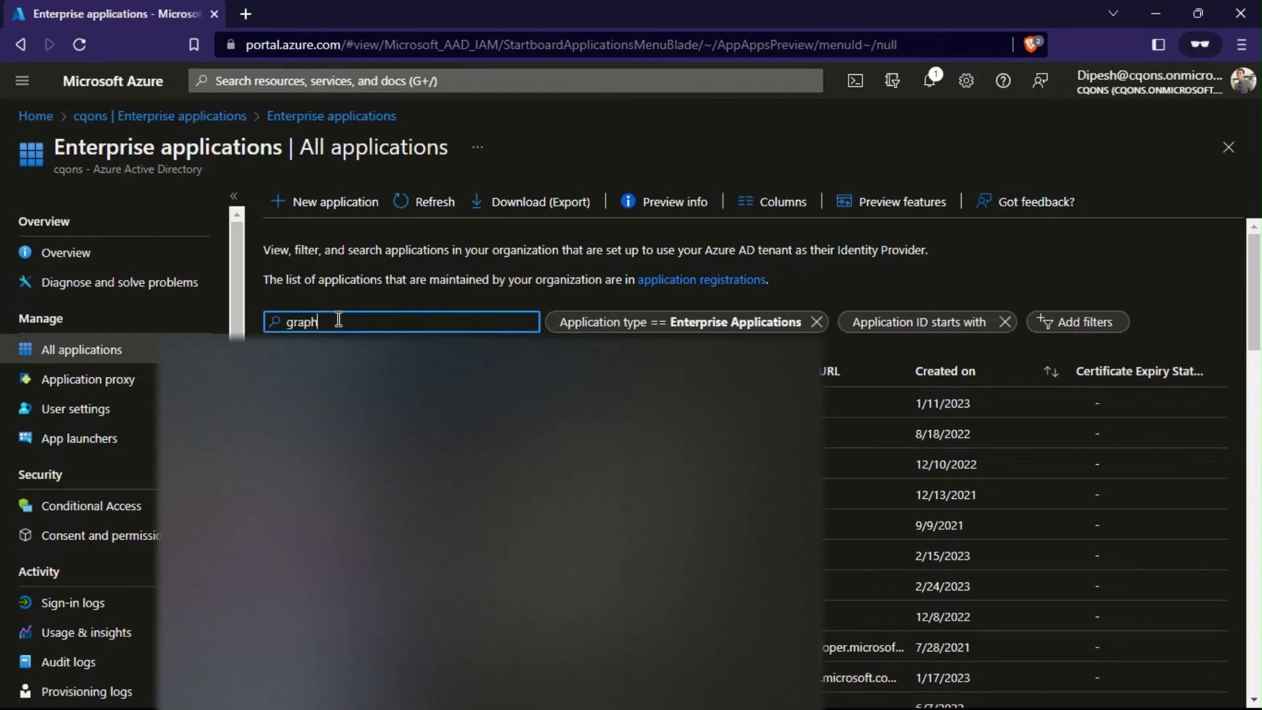
pyautogui.write('e')
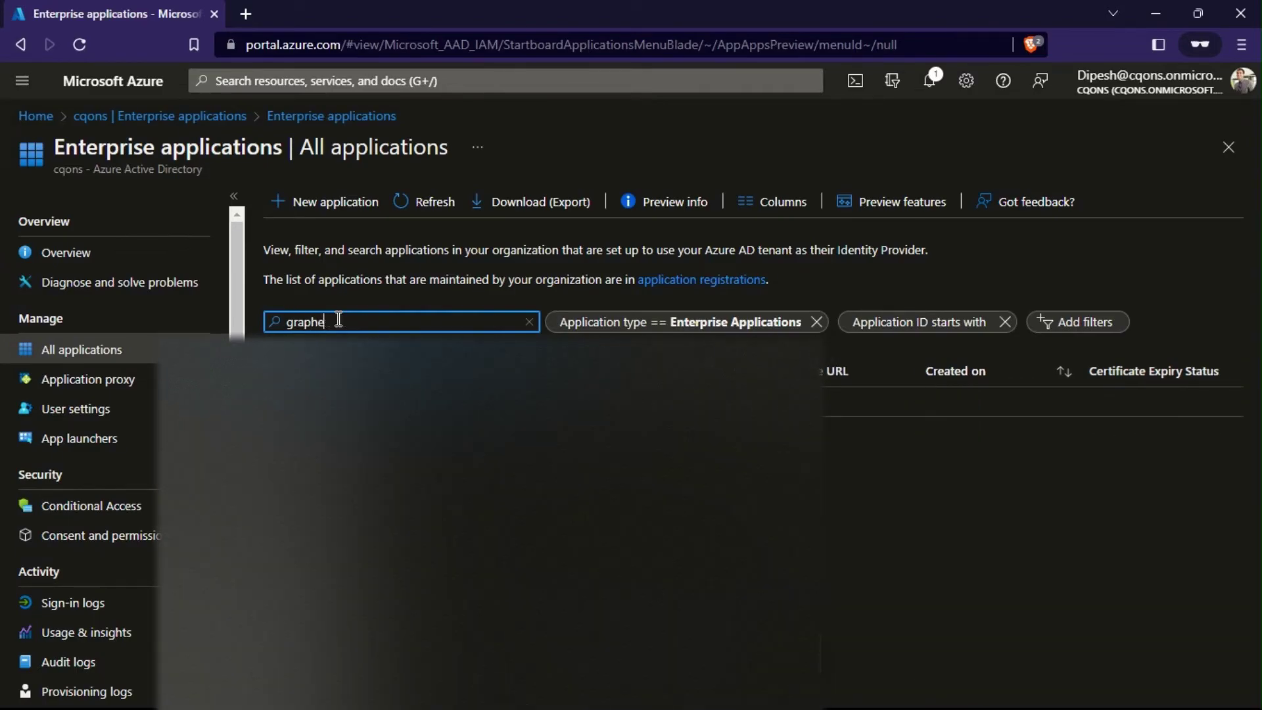
pyautogui.write('x ex')
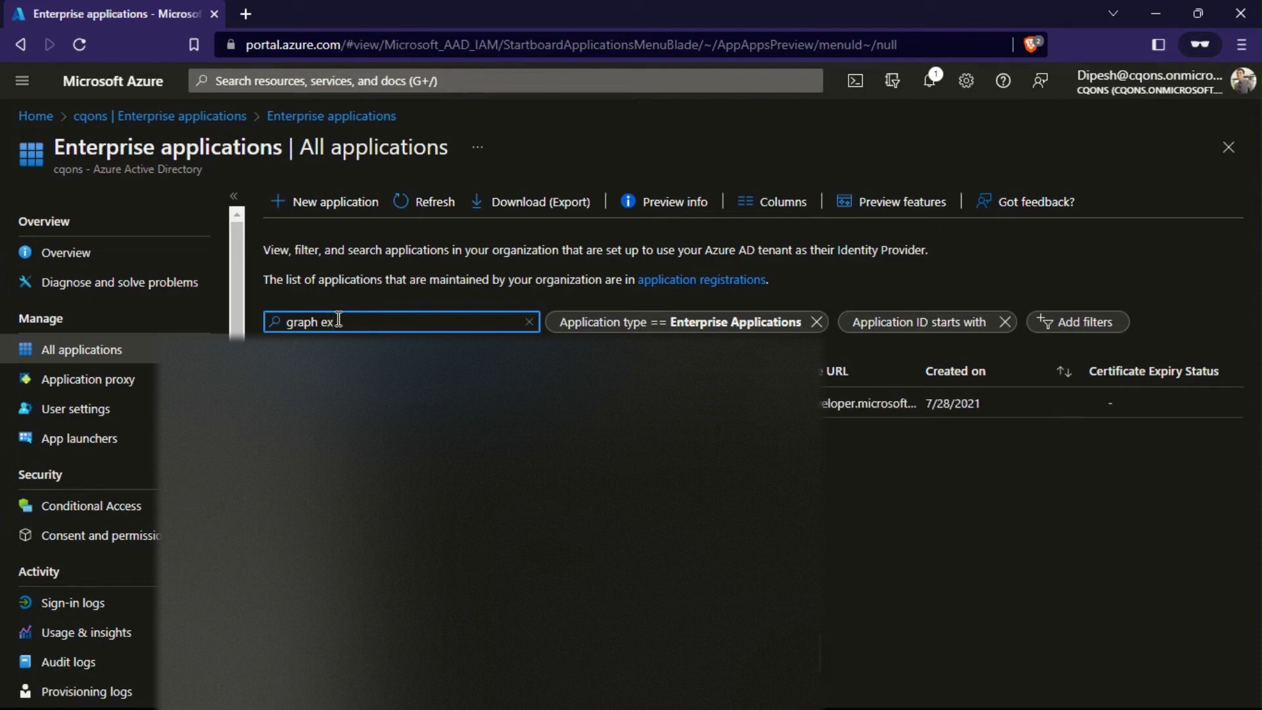
# Step: Open the Graph Explorer enterprise application's Properties page
pyautogui.click(315, 402)
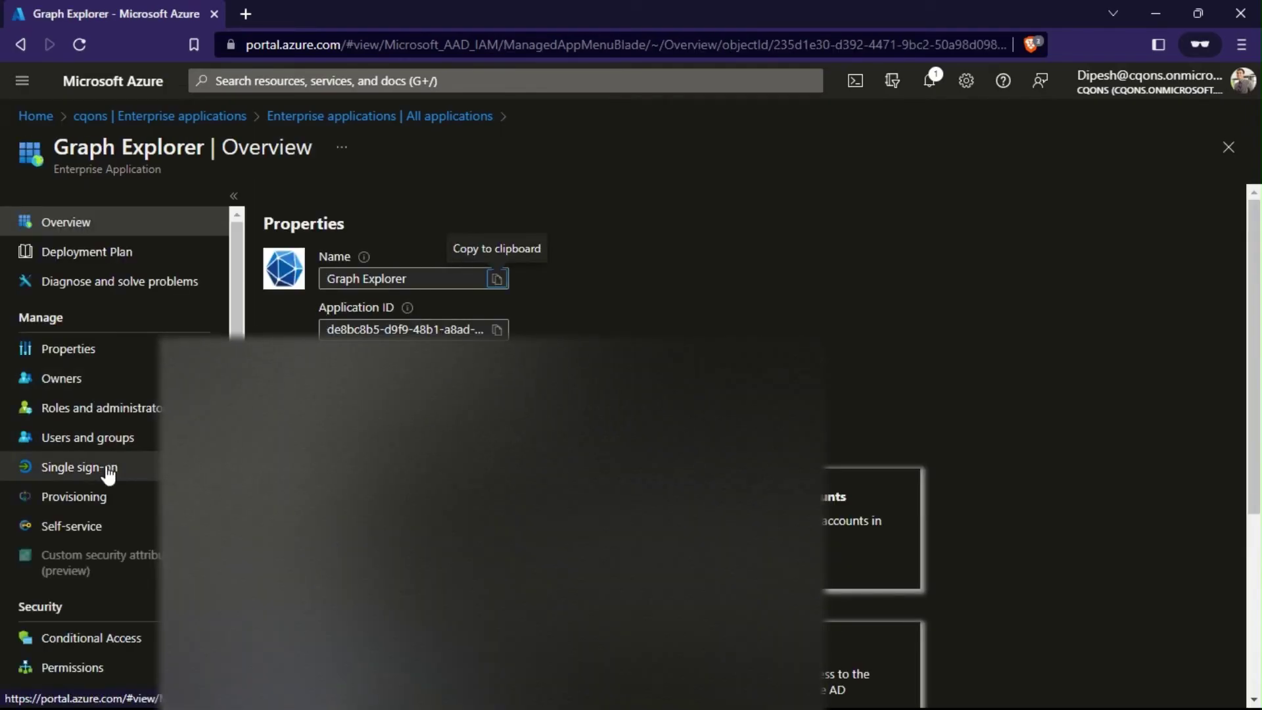
pyautogui.click(96, 437)
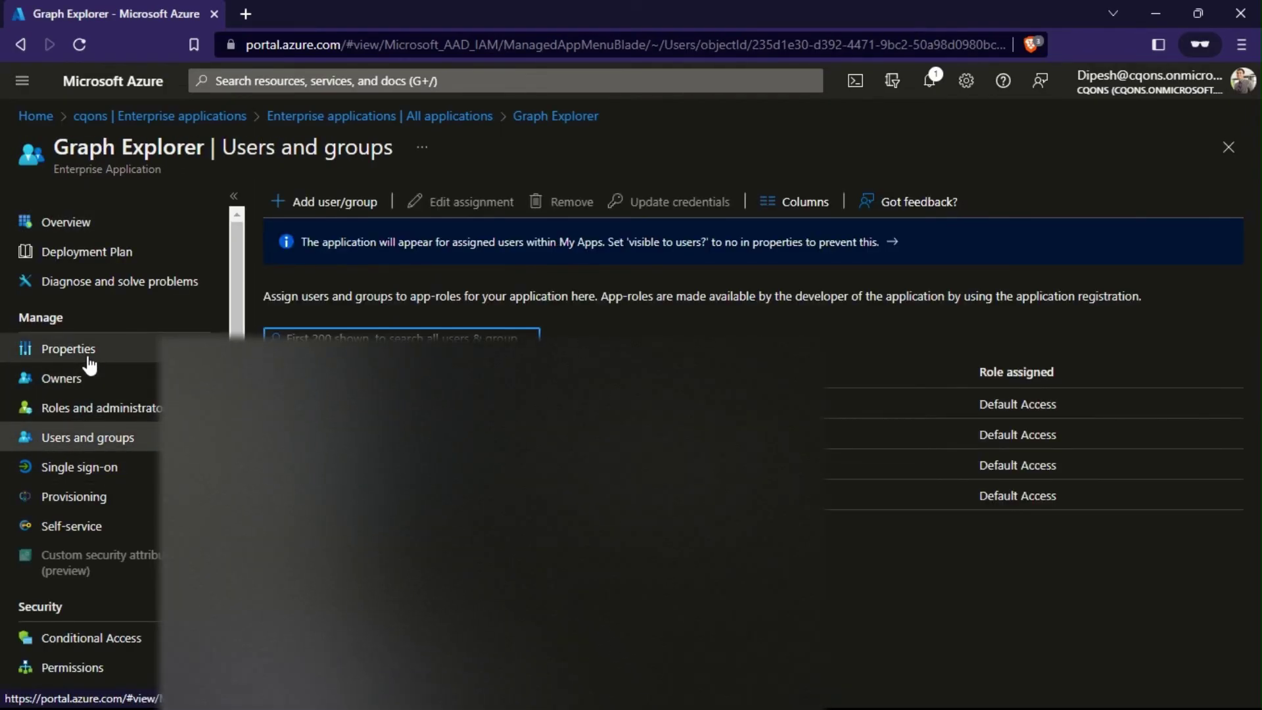
pyautogui.click(88, 361)
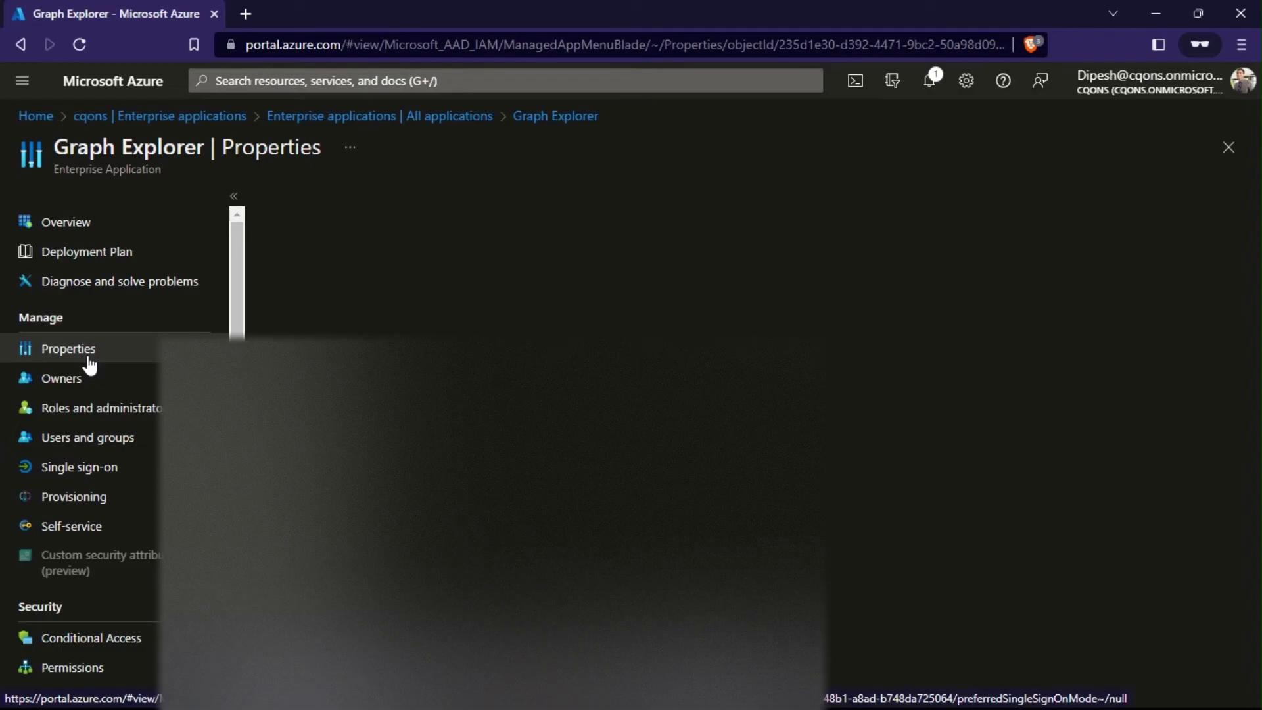
pyautogui.scroll(-1, 89, 375)
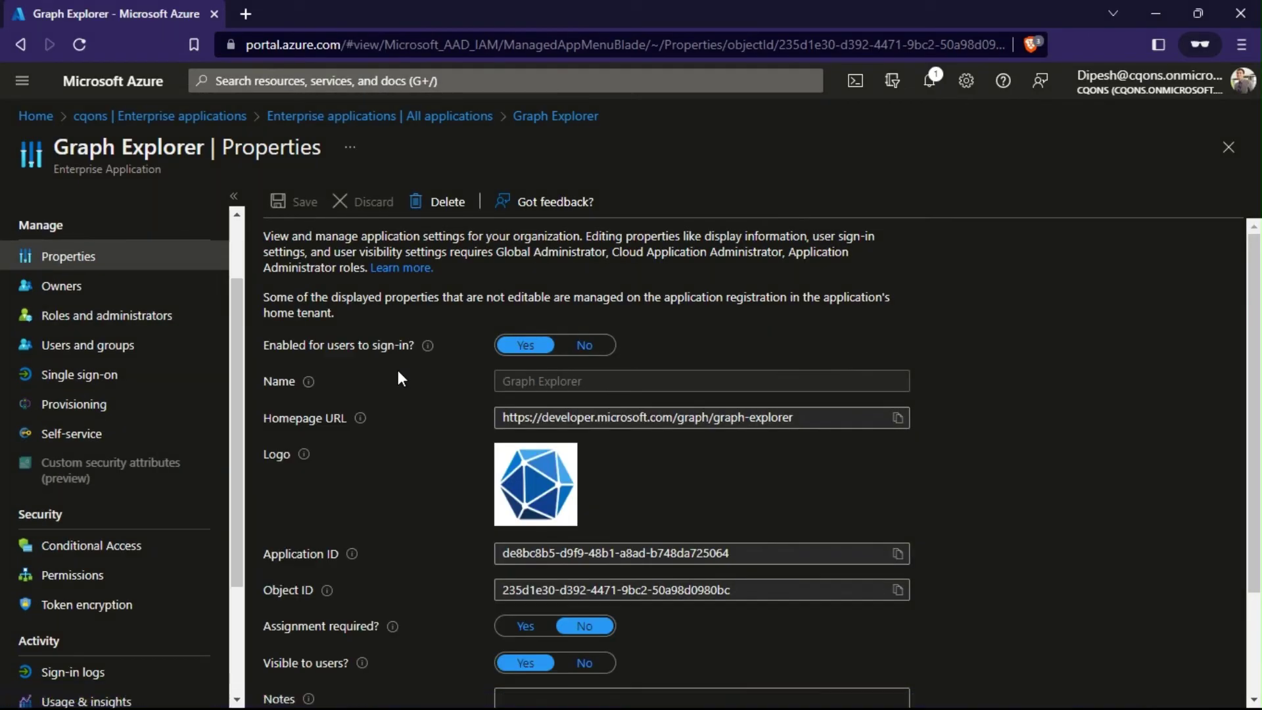
# Step: Set 'Enabled for users to sign-in?' to No, save, and return to Graph Explorer
pyautogui.click(584, 345)
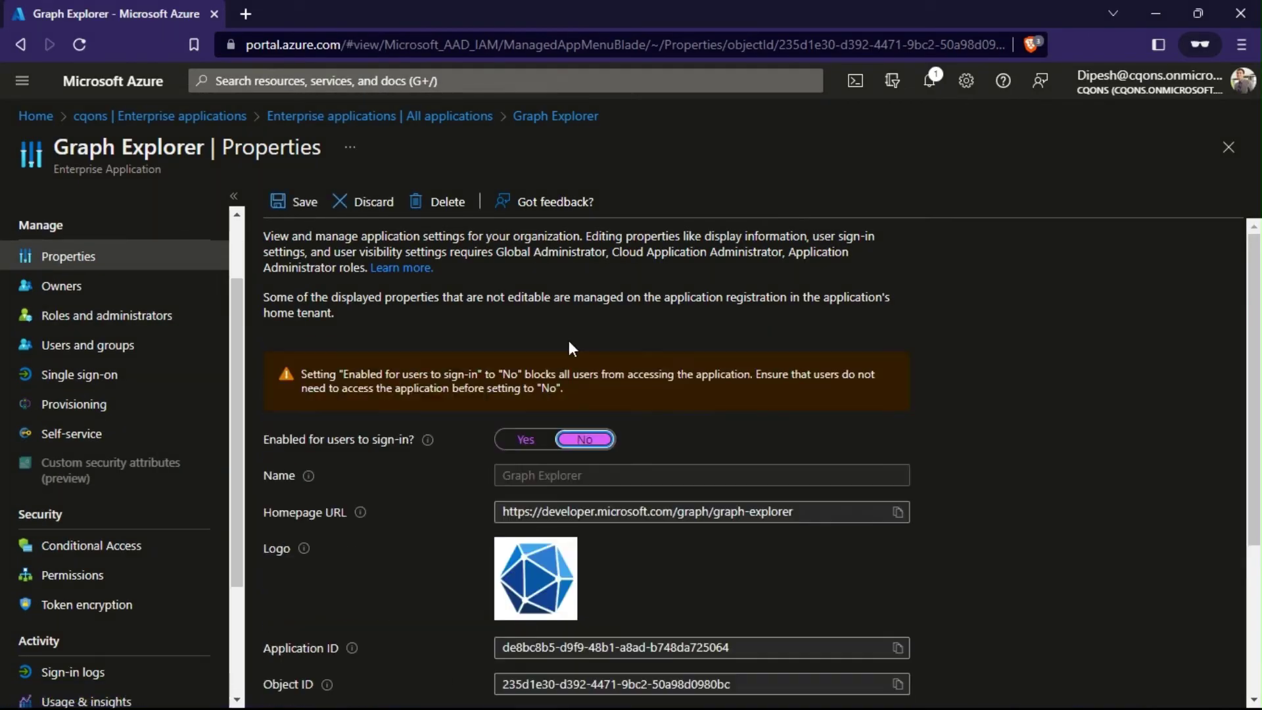
pyautogui.click(296, 196)
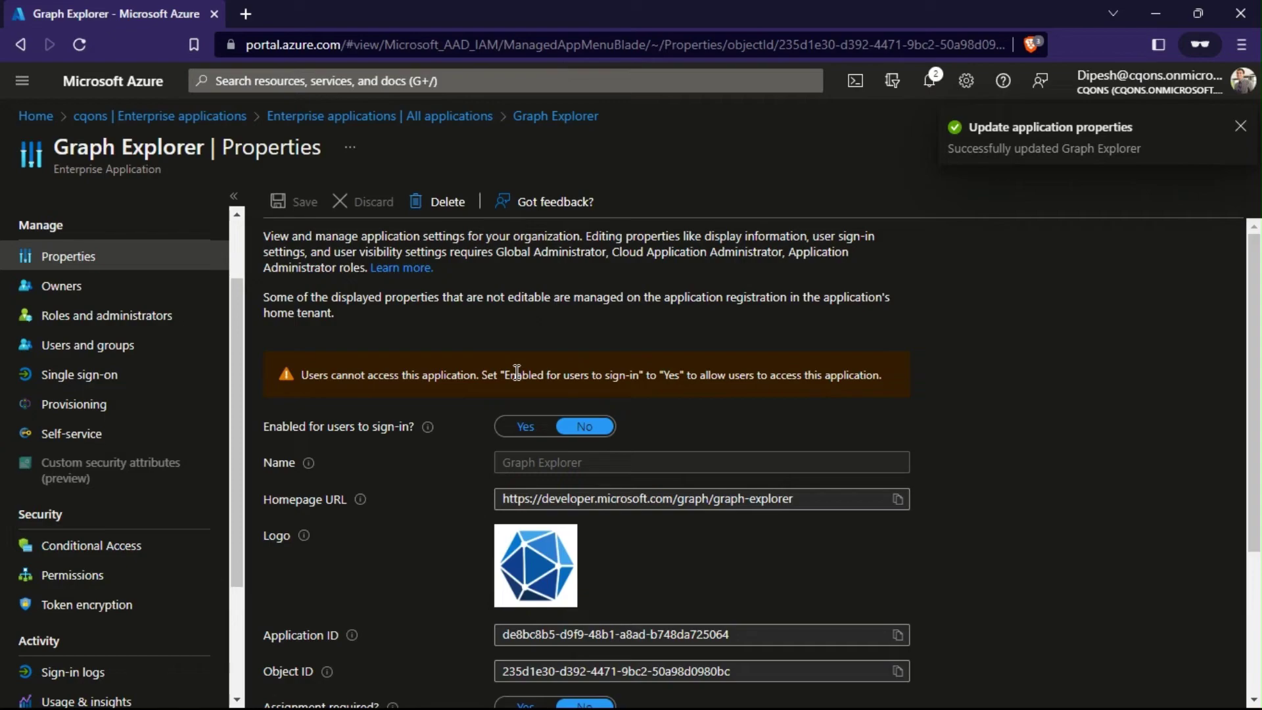
pyautogui.hotkey('alt', 'Tab')
pyautogui.click(785, 370)
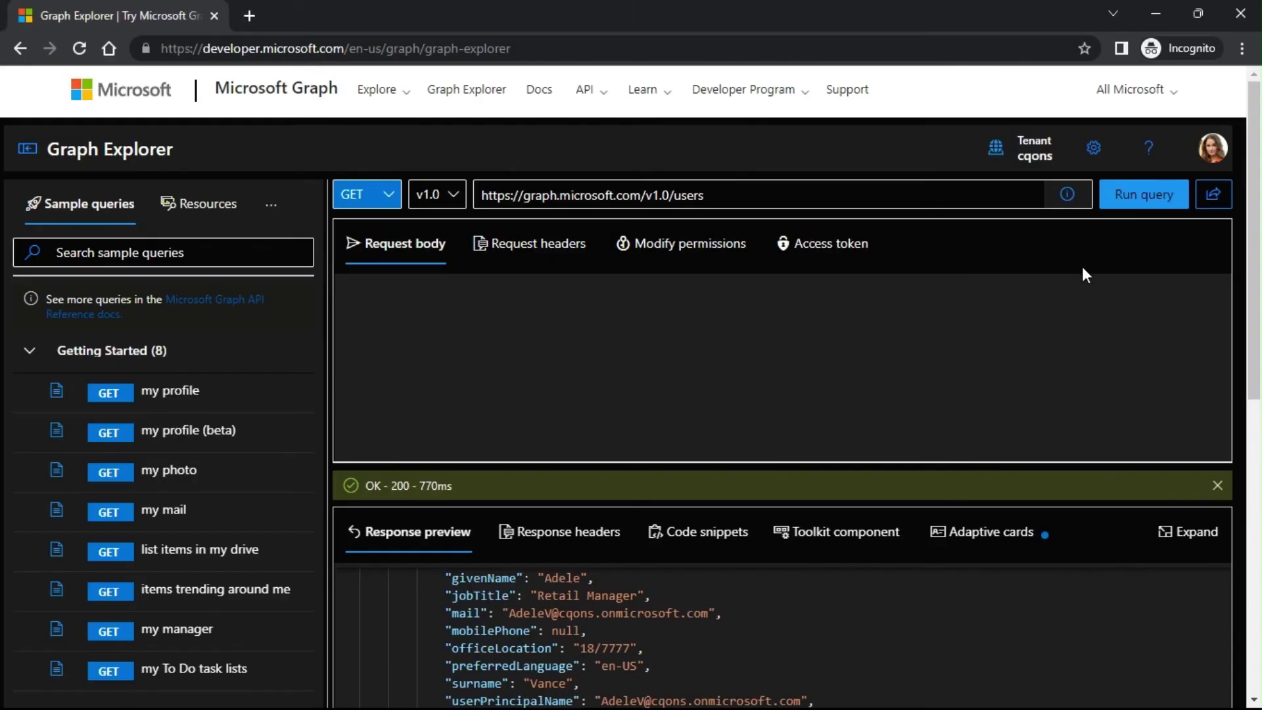
# Step: Sign out of Graph Explorer and restart sign-in to reach the 'Pick an account' list
pyautogui.click(1213, 153)
pyautogui.click(1209, 192)
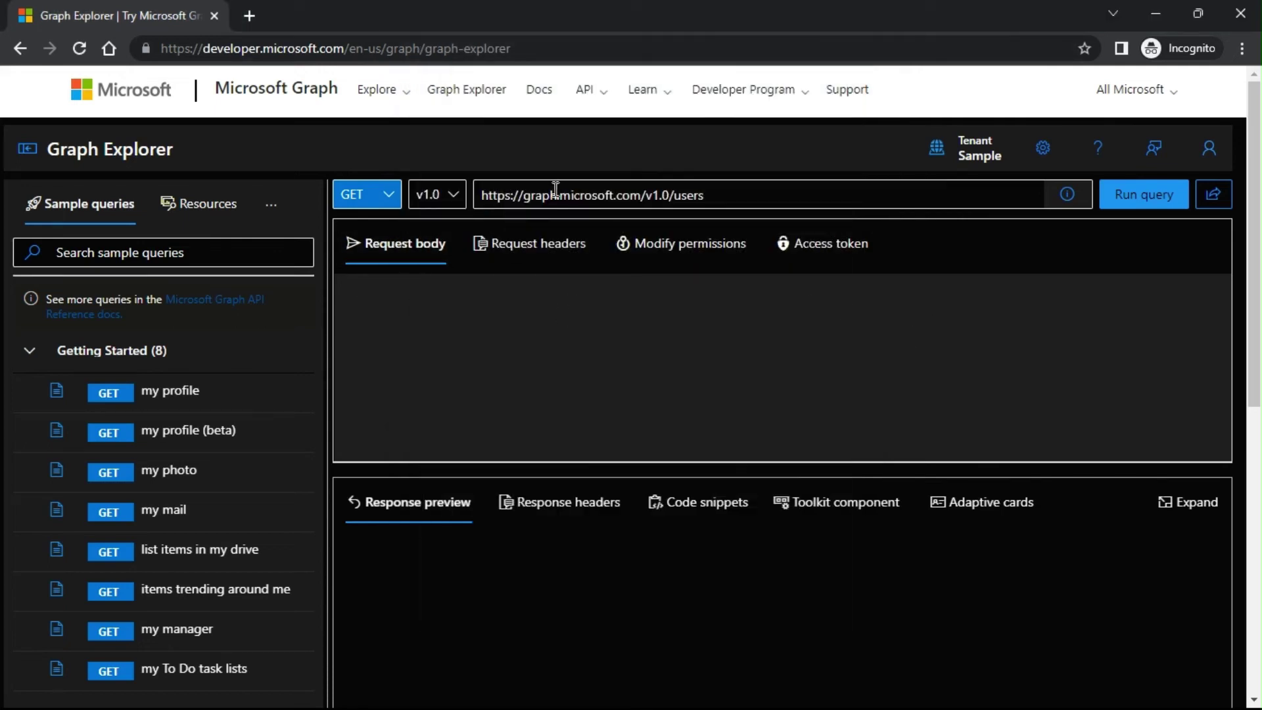
pyautogui.click(1210, 150)
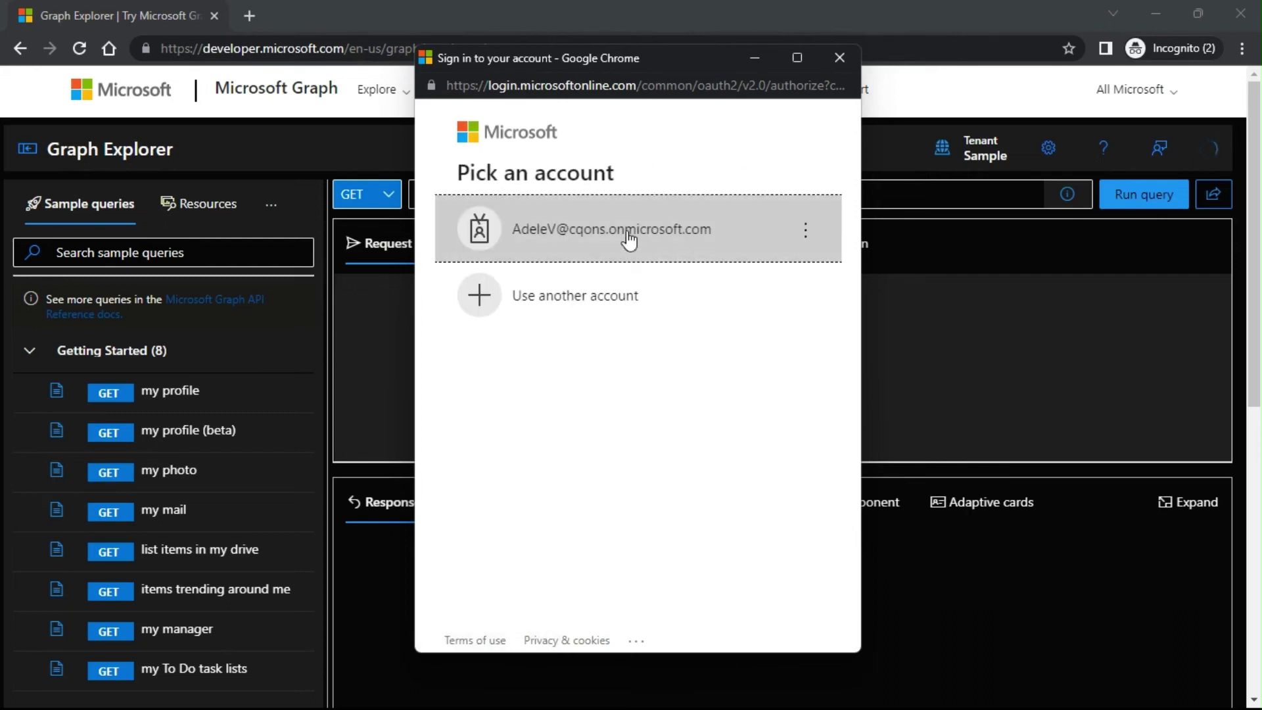
# Step: Sign in as AdeleV with her password, which is rejected as application disabled
pyautogui.click(628, 234)
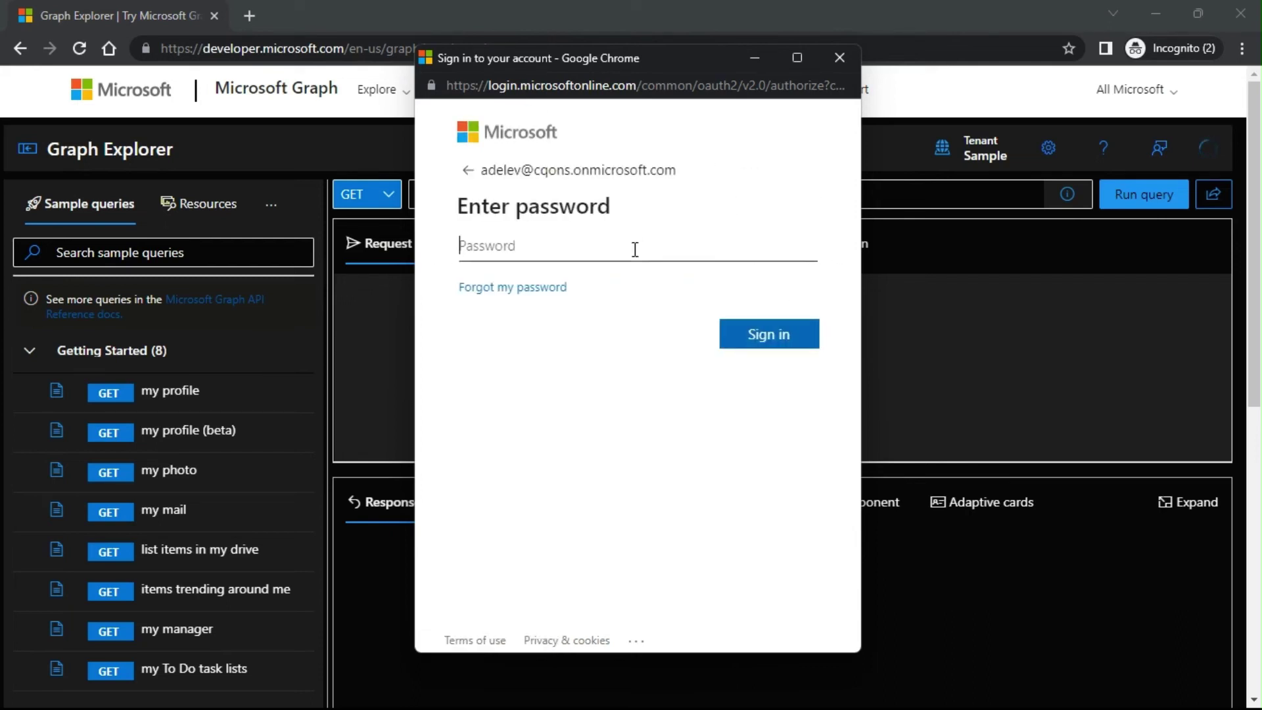
pyautogui.write('***')
pyautogui.write('*****')
pyautogui.write('****')
pyautogui.press('Return')
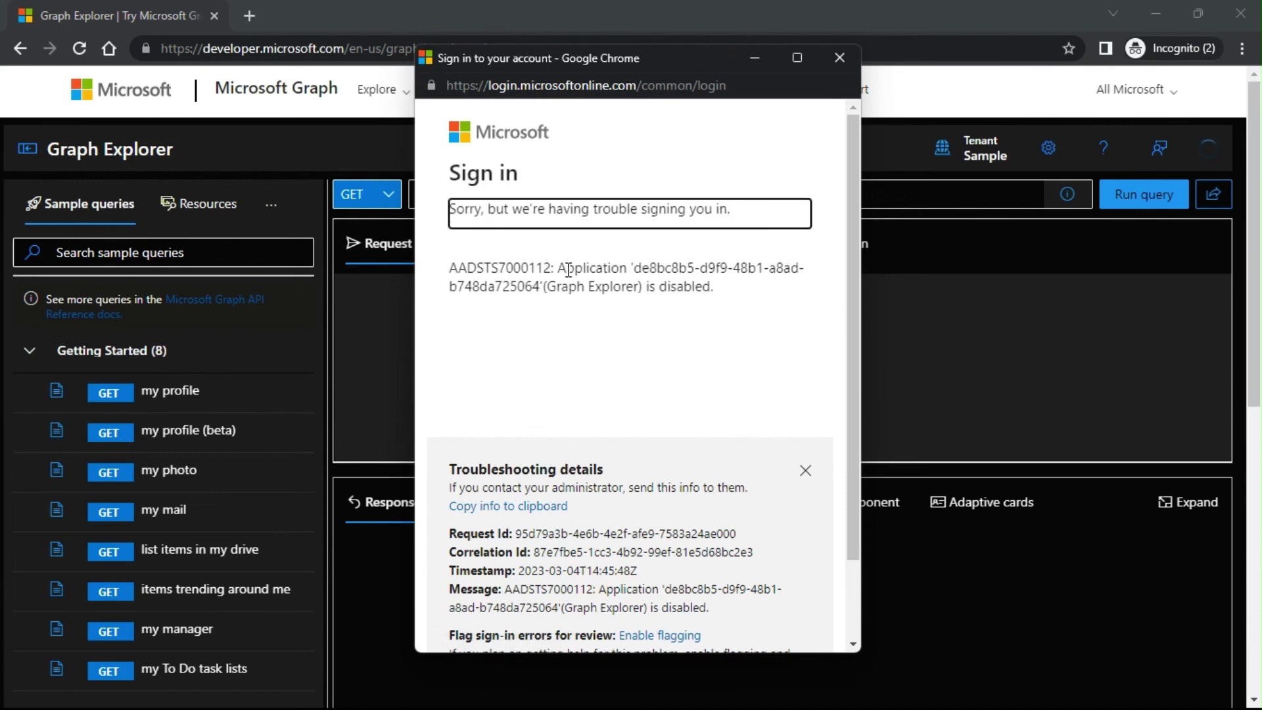
# Step: Close the sign-in popup showing the disabled-application error
pyautogui.moveTo(568, 269); pyautogui.dragTo(624, 265)
pyautogui.click(612, 287)
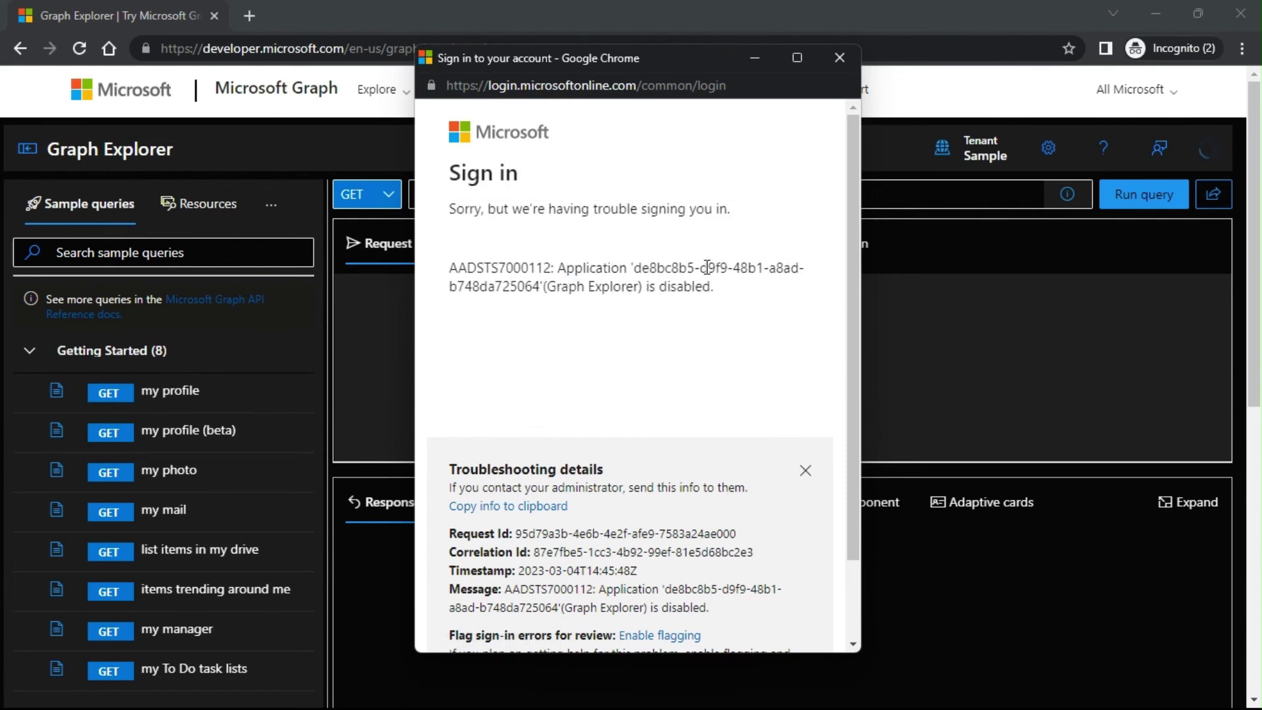
pyautogui.click(841, 56)
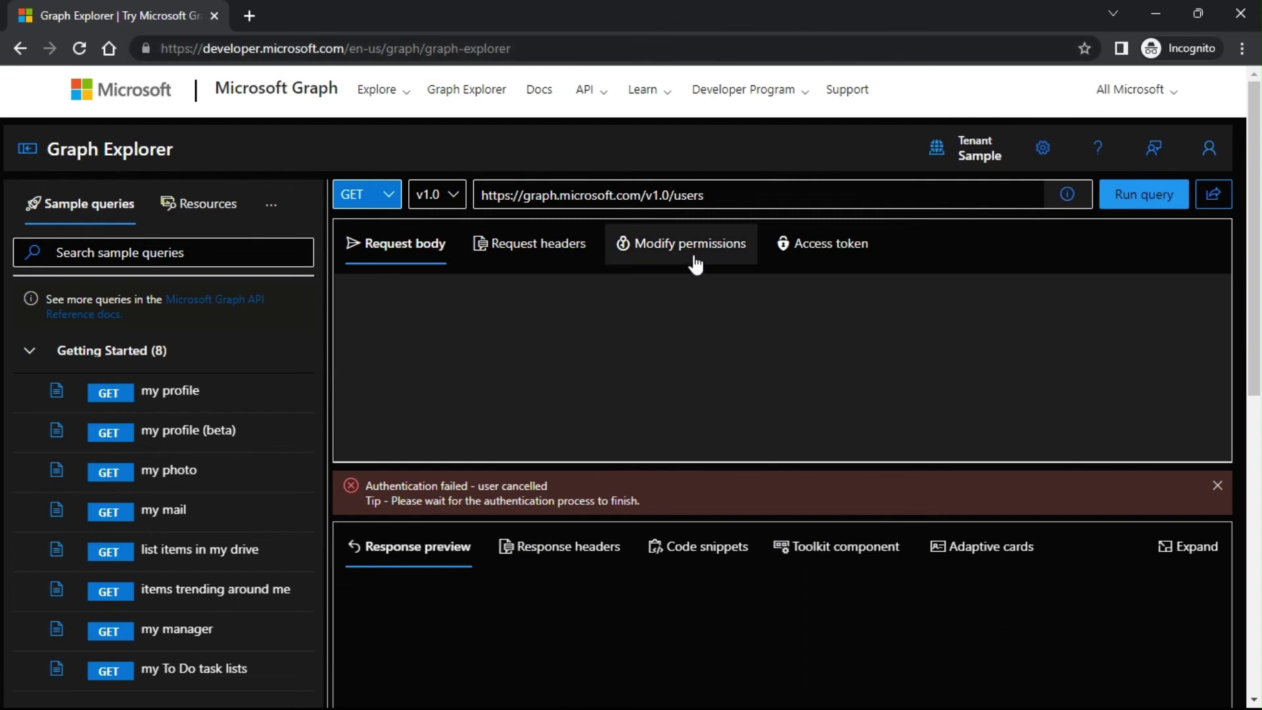